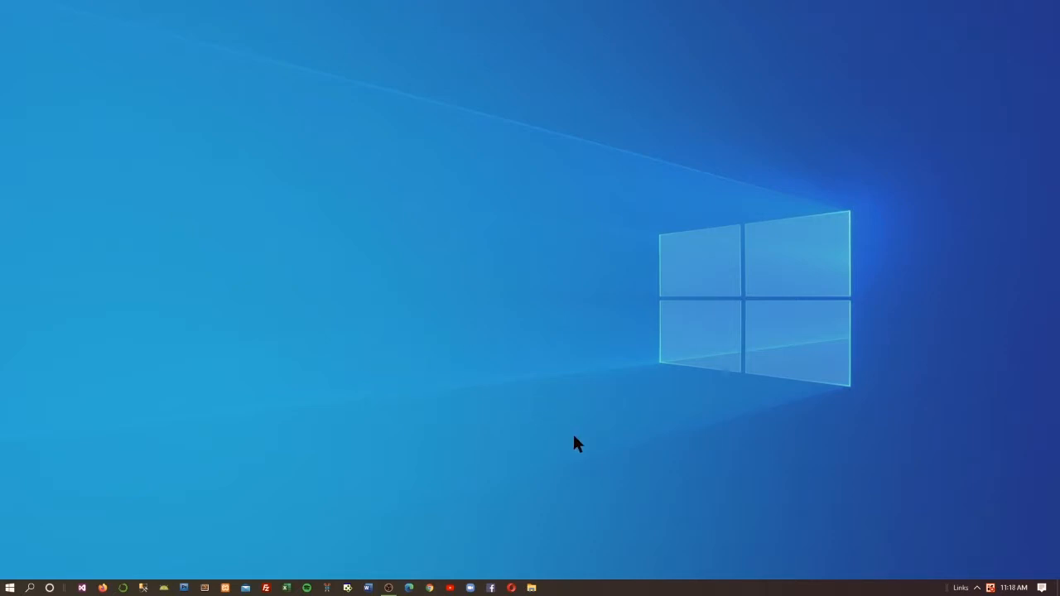
Open the Cisco IT Essentials Virtual Desktop folder from the Desktop in File Explorer.
key("super+e")
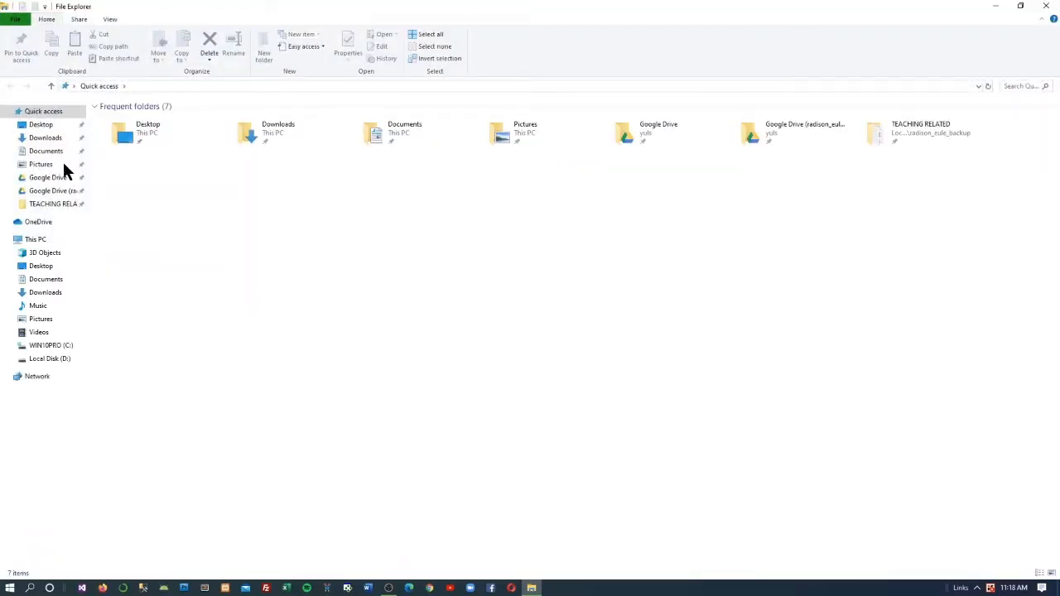
left_click(142, 130)
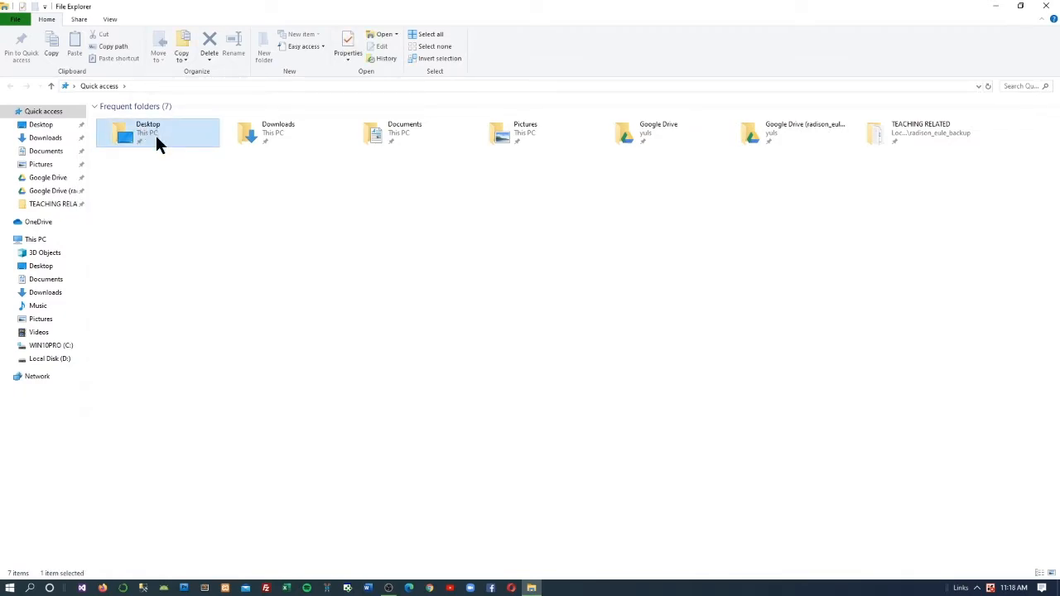
double_click(141, 124)
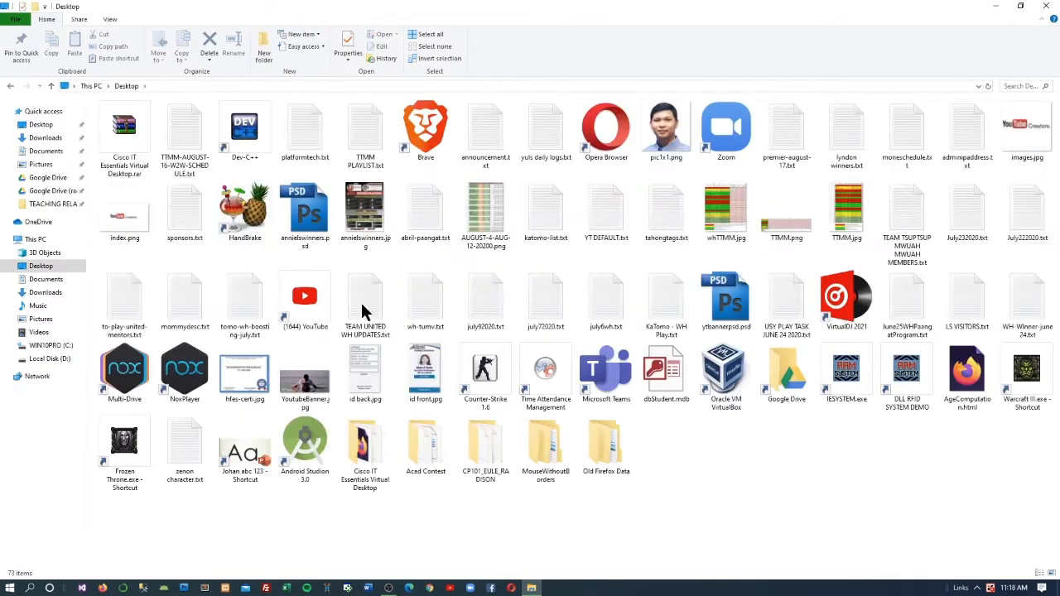
double_click(370, 456)
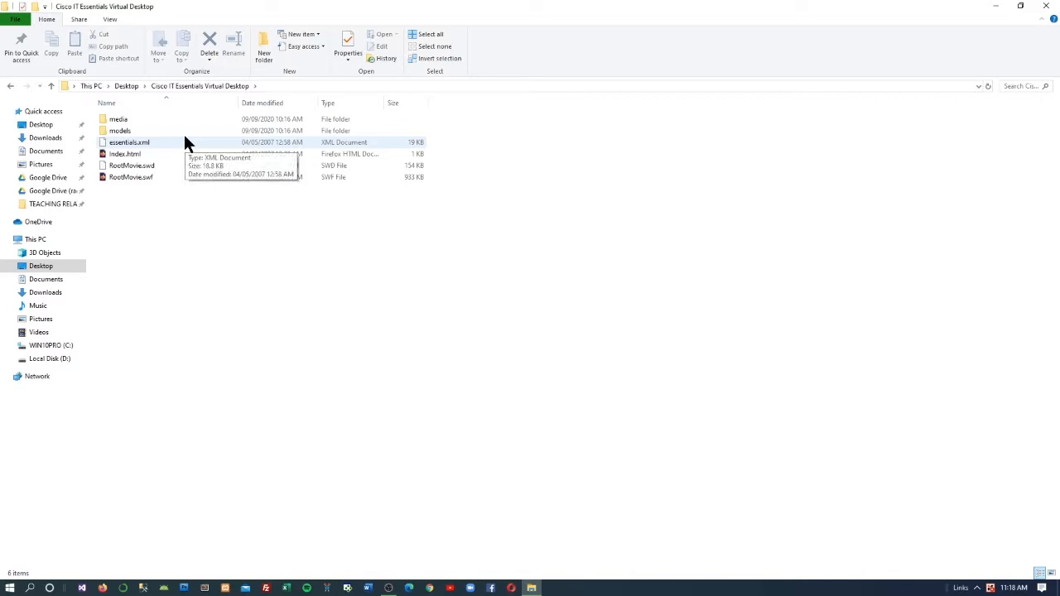
Open Index.html with Internet Explorer and allow the page's blocked content to run.
left_click(145, 154)
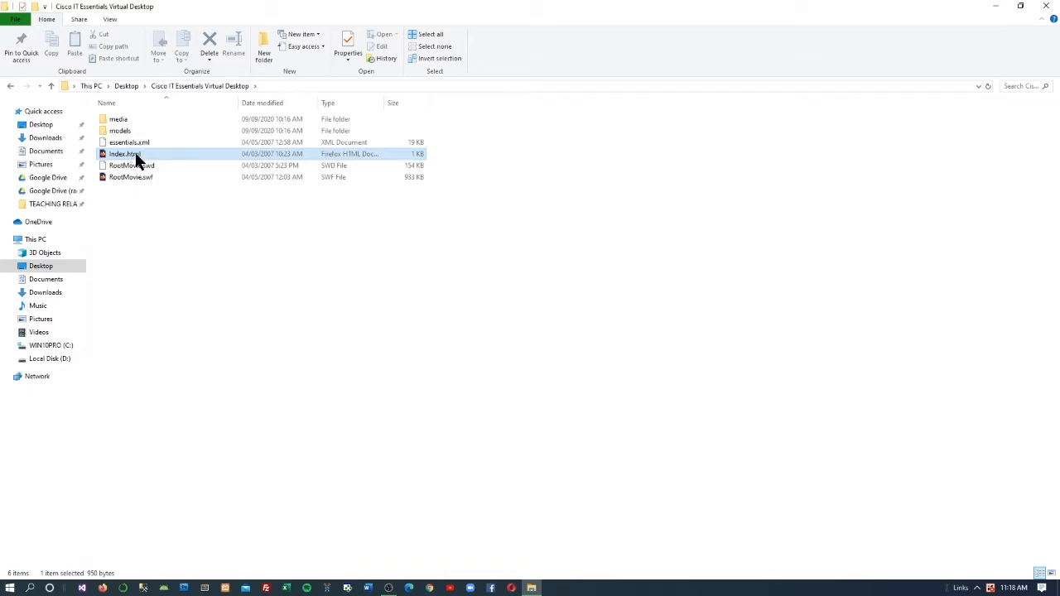
right_click(136, 156)
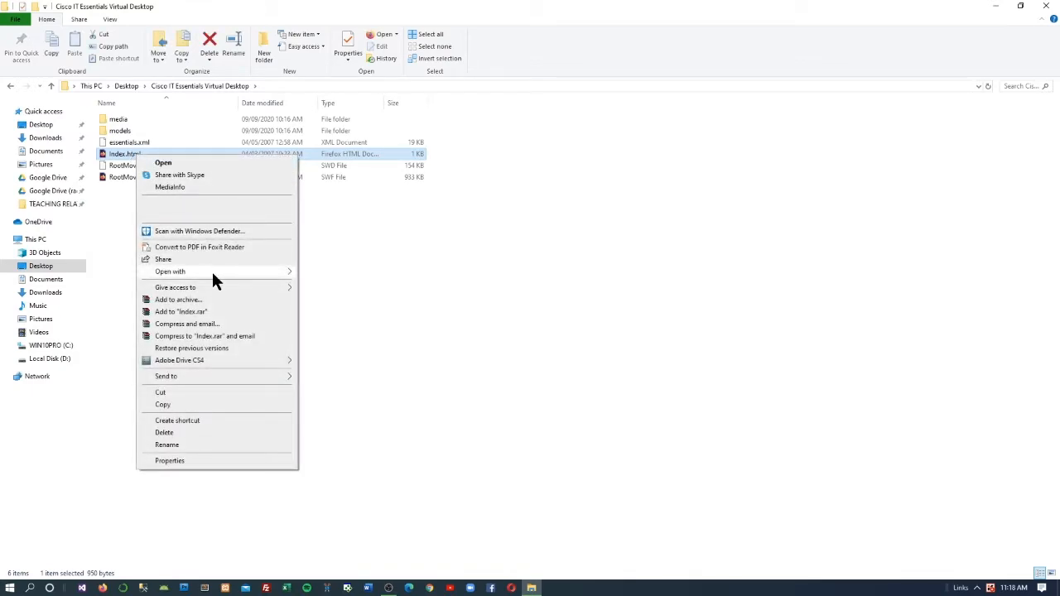
mouse_move(215, 272)
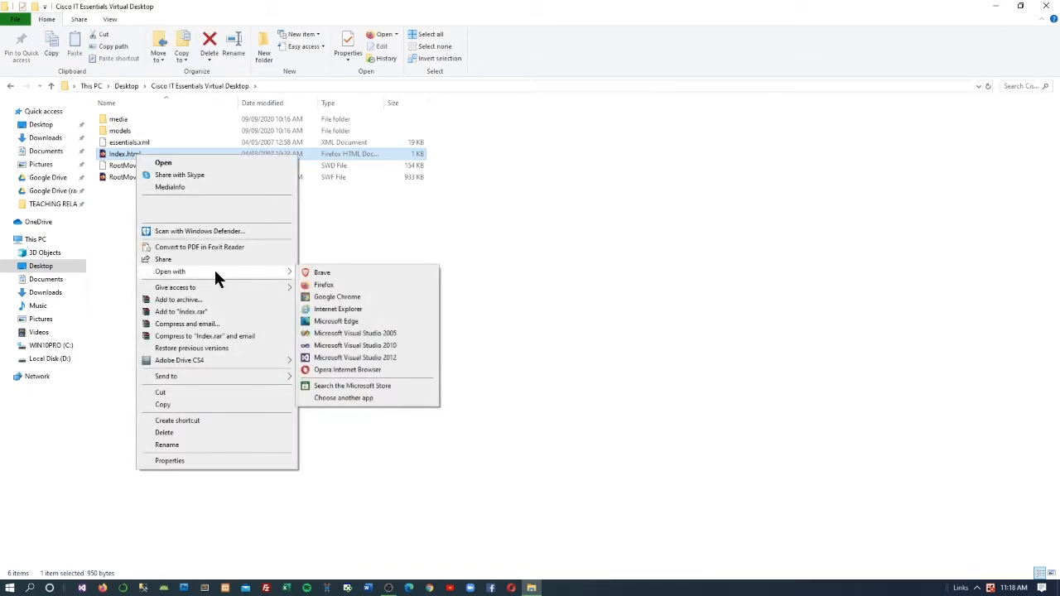
left_click(344, 310)
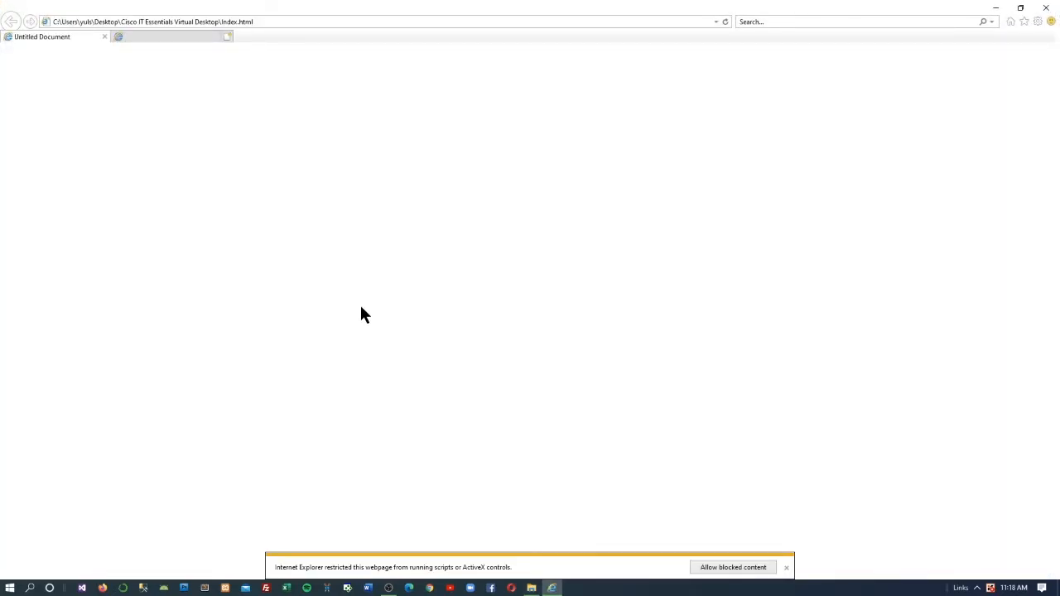
left_click(66, 38)
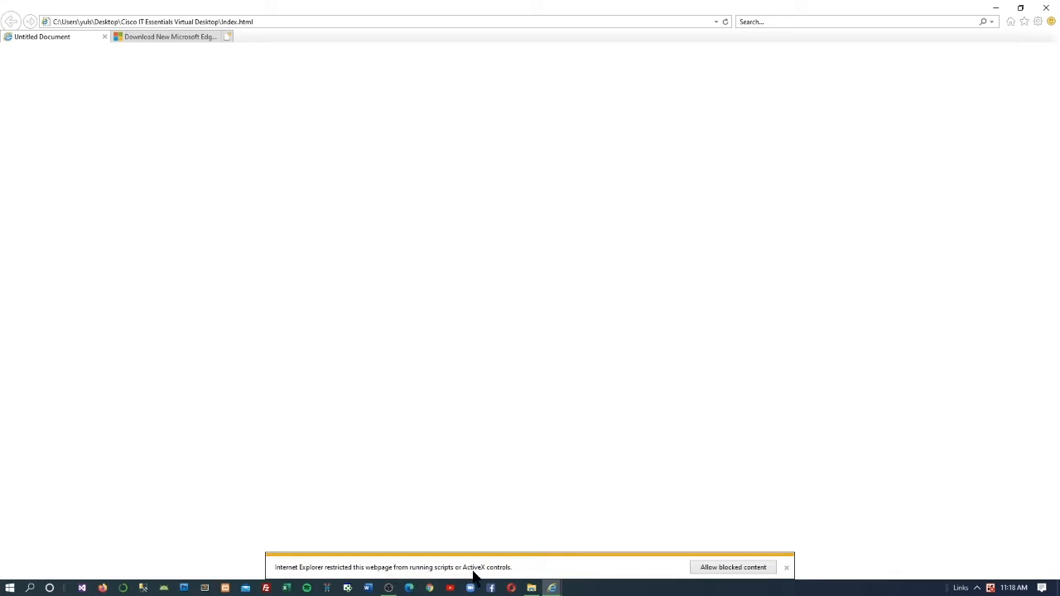
left_click(721, 570)
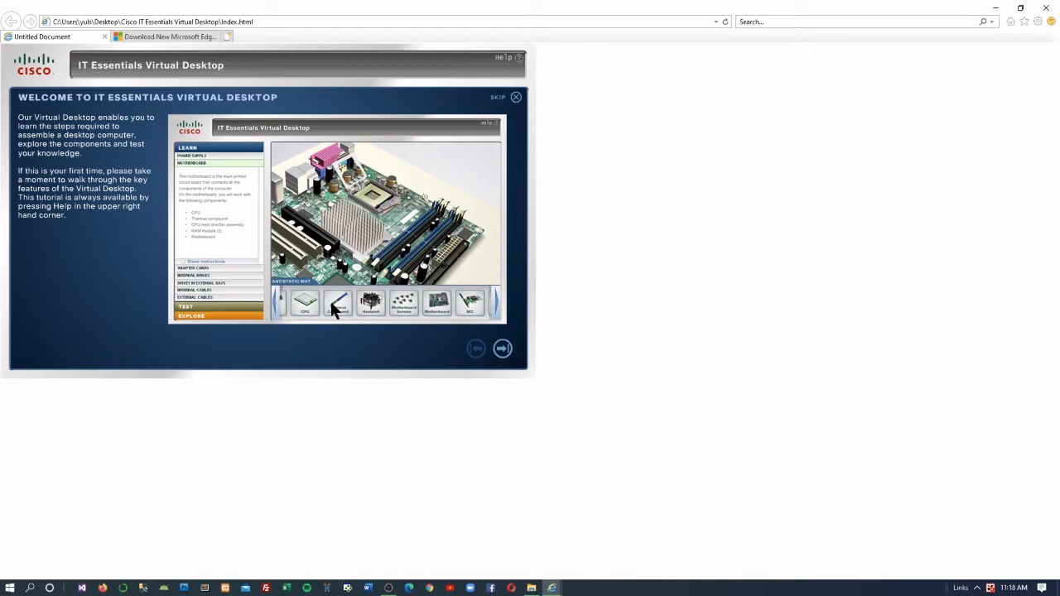
Page through the IT Essentials Virtual Desktop welcome tutorial to its final page and close it.
left_click(503, 348)
left_click(503, 348)
left_click(503, 348)
left_click(503, 348)
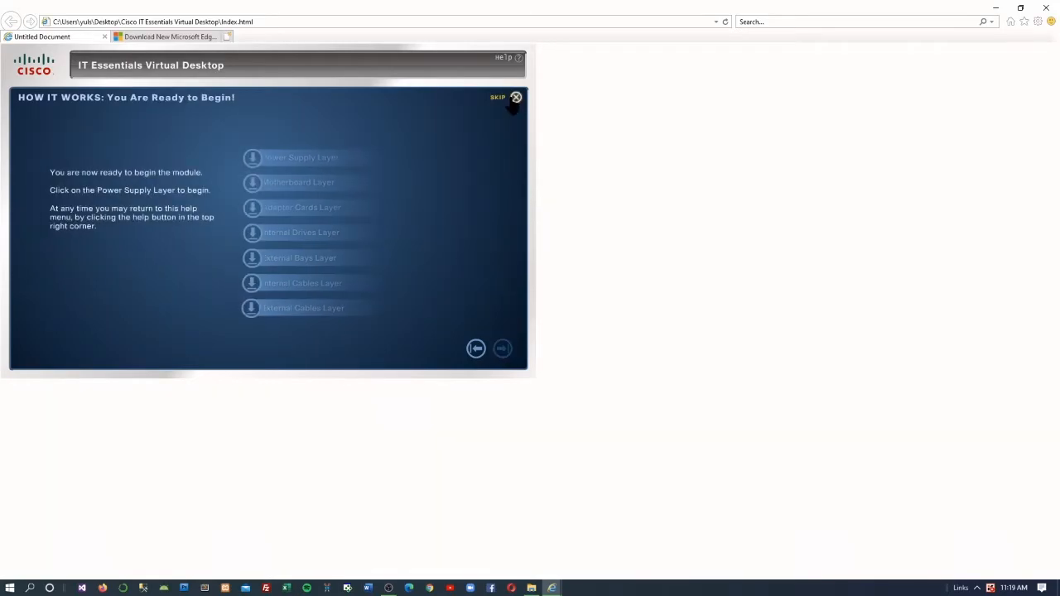
left_click(516, 98)
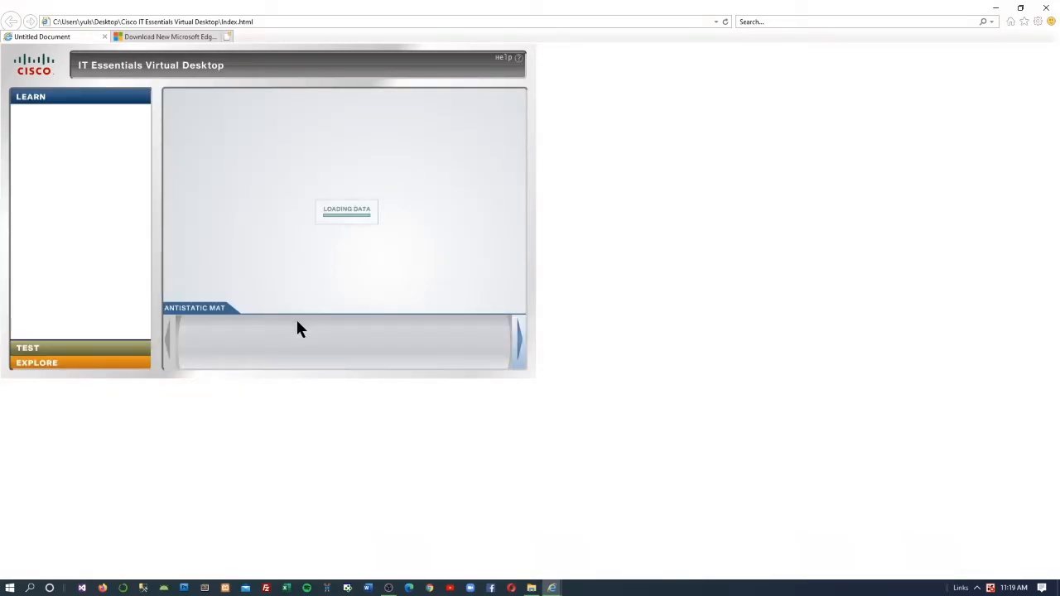
Check whether the Learn, Test and Explore modes load their content, including a component's detail view in Explore.
left_click(68, 347)
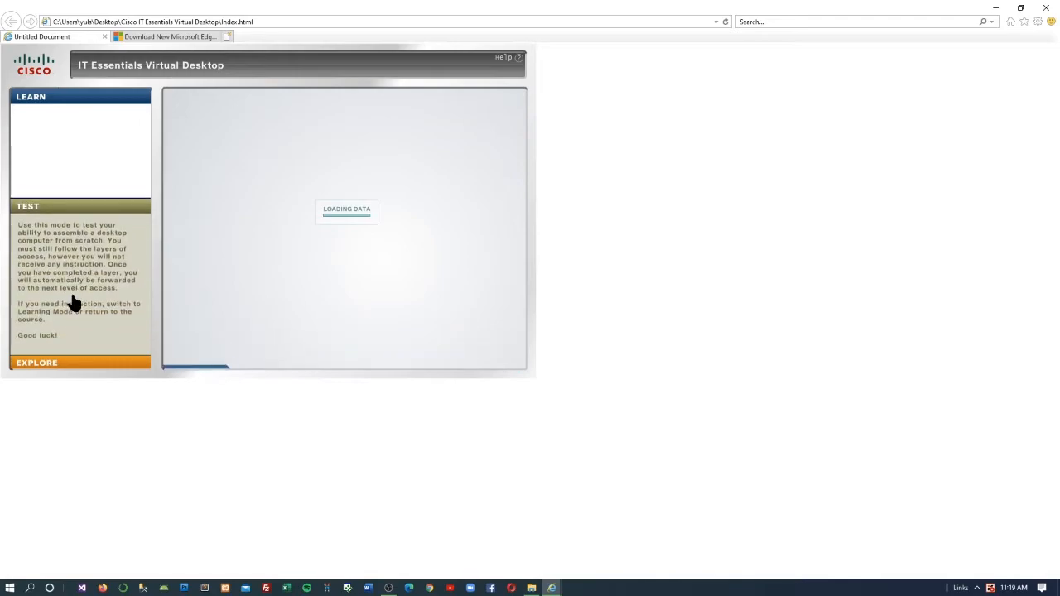
left_click(81, 358)
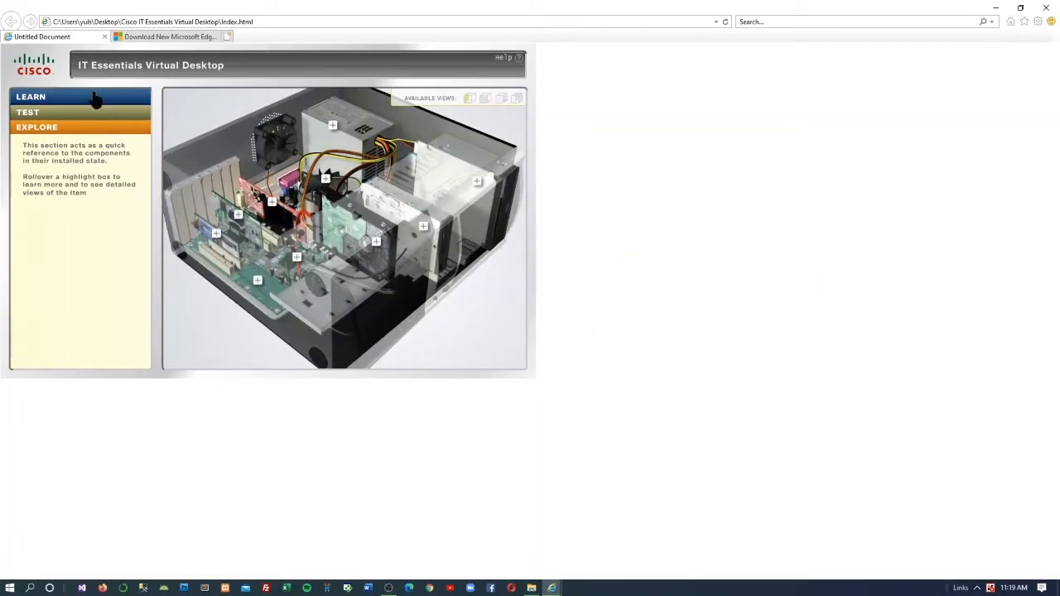
left_click(96, 98)
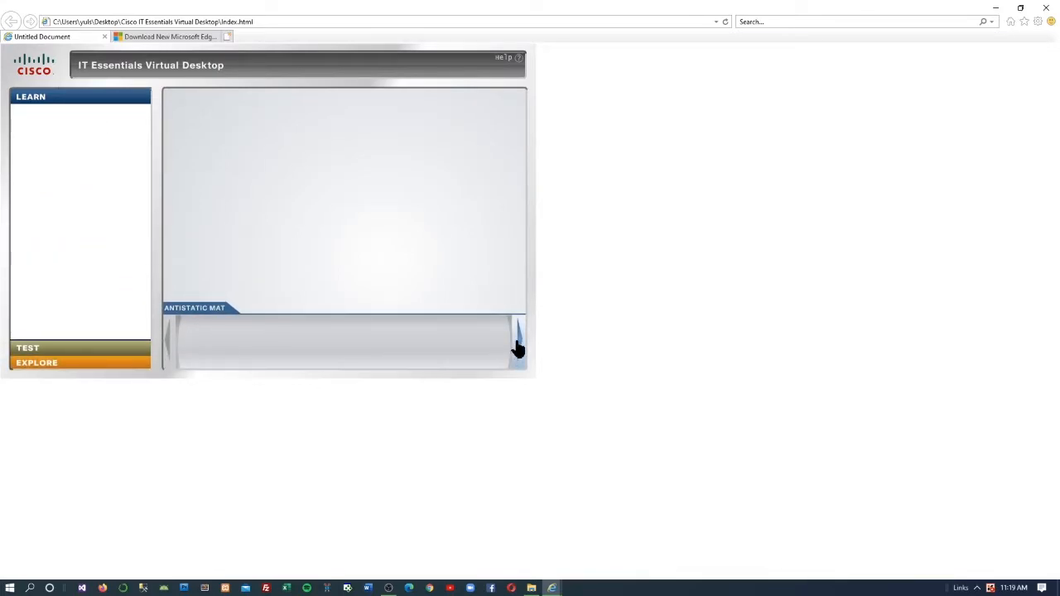
left_click(87, 349)
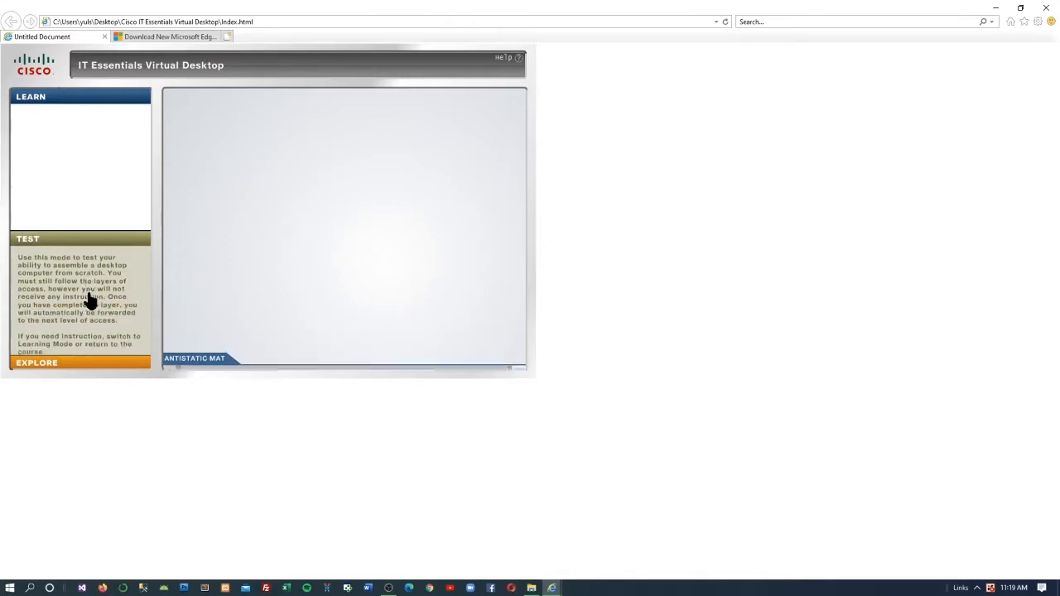
left_click(83, 367)
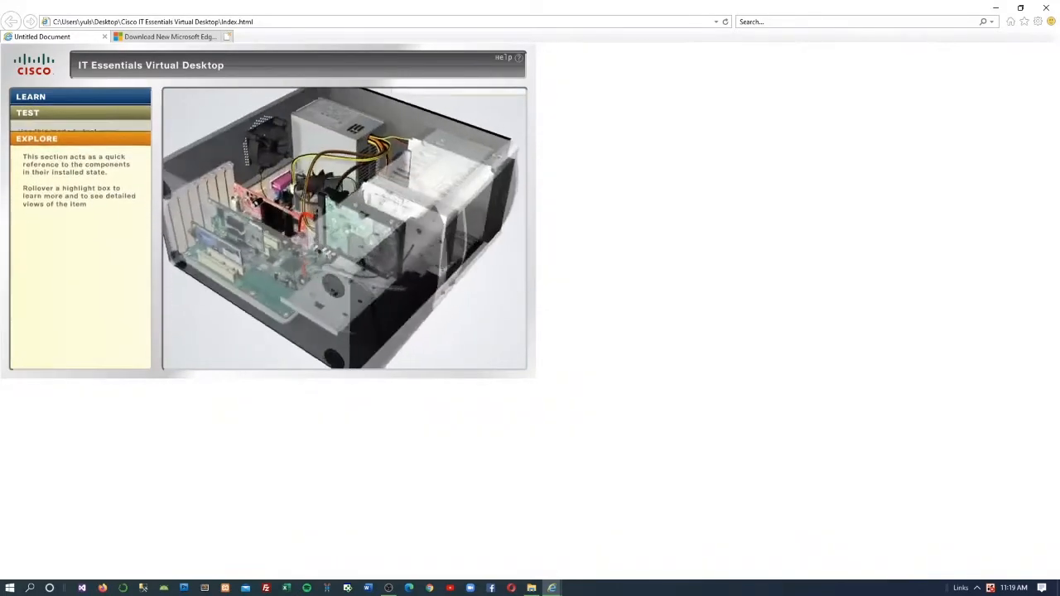
left_click(272, 212)
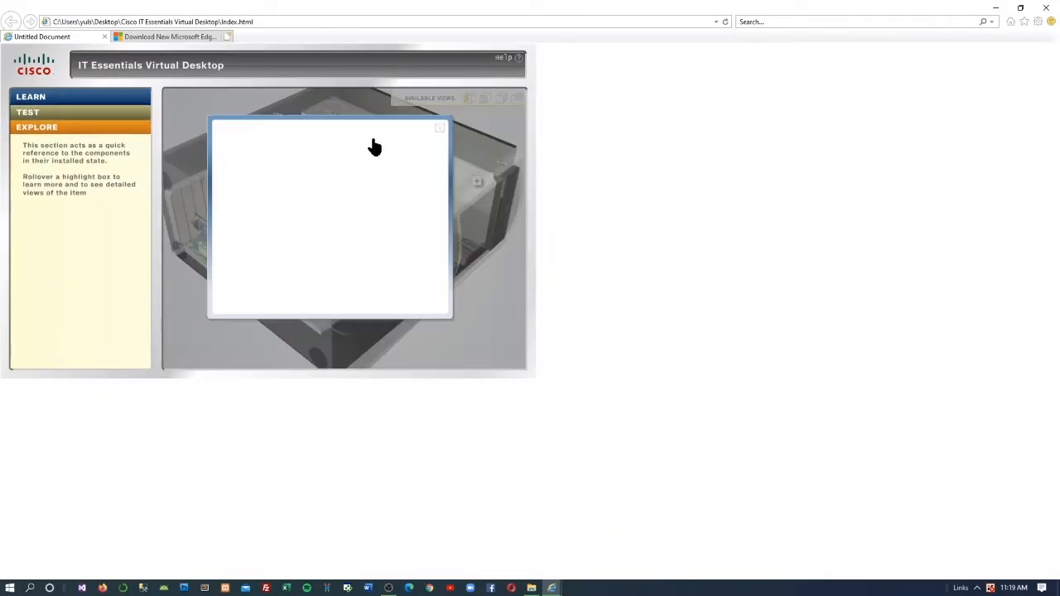
left_click(442, 130)
left_click(93, 99)
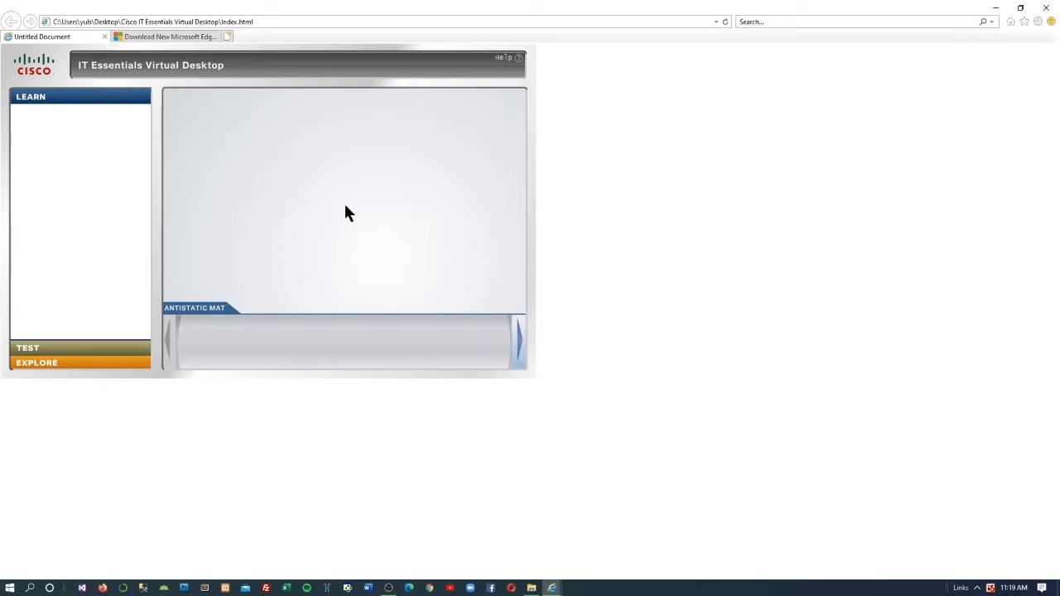
left_click(101, 351)
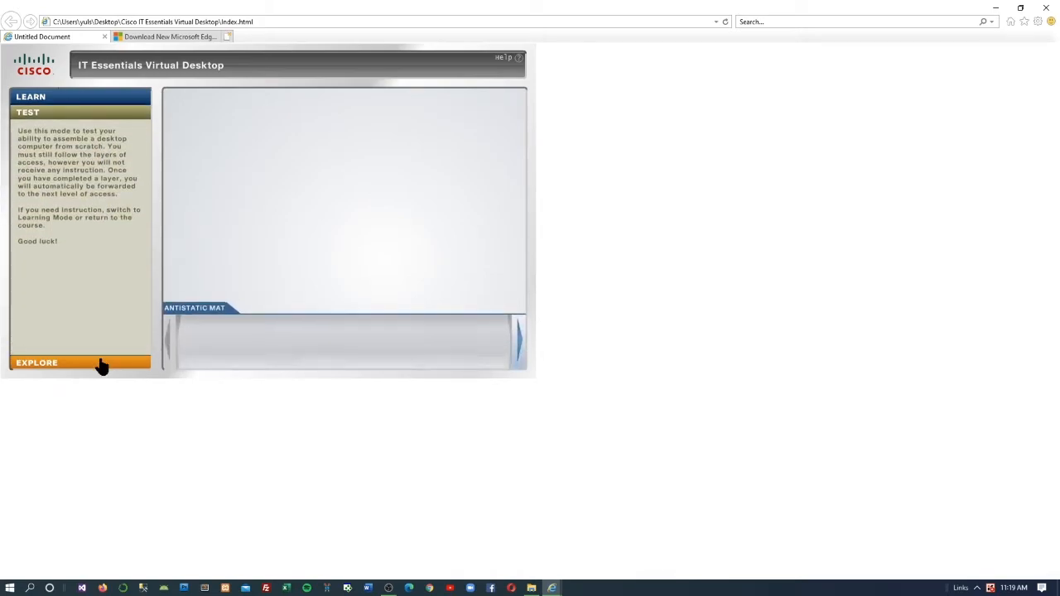
left_click(101, 365)
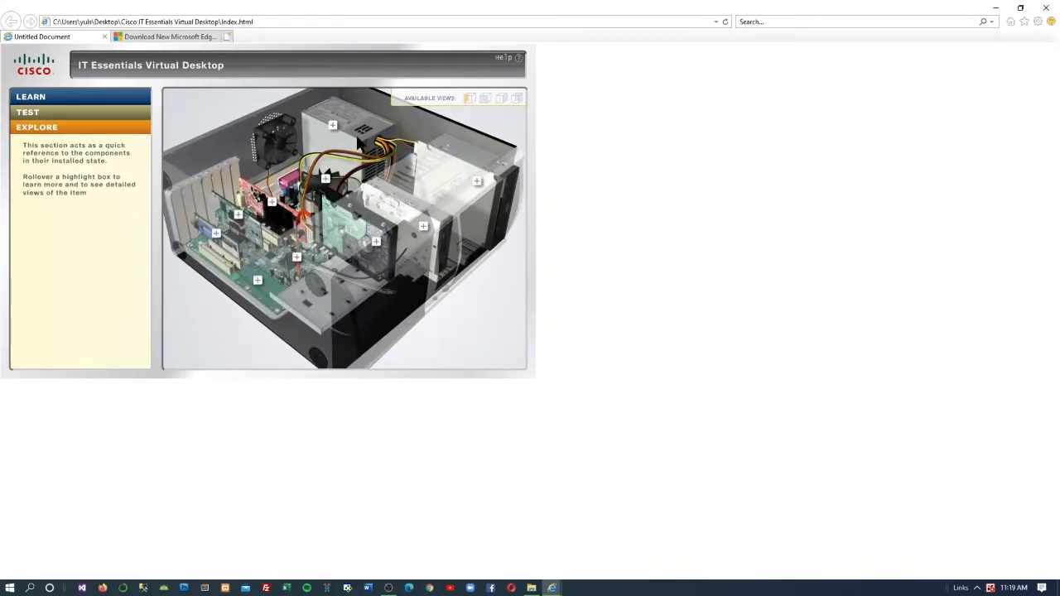
left_click(86, 113)
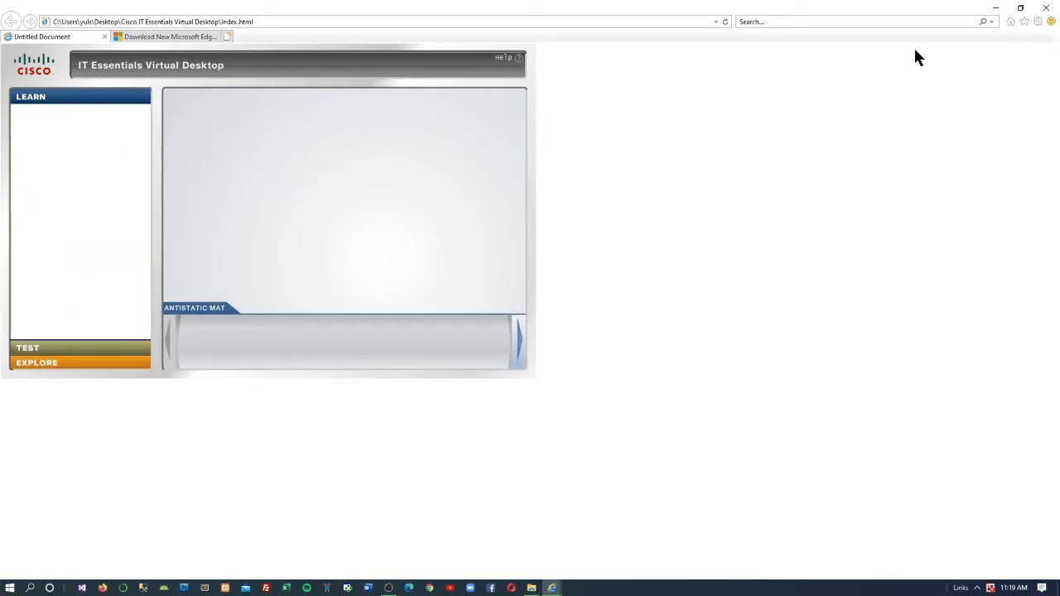
Close Internet Explorer with all its tabs and the File Explorer window.
left_click(1052, 13)
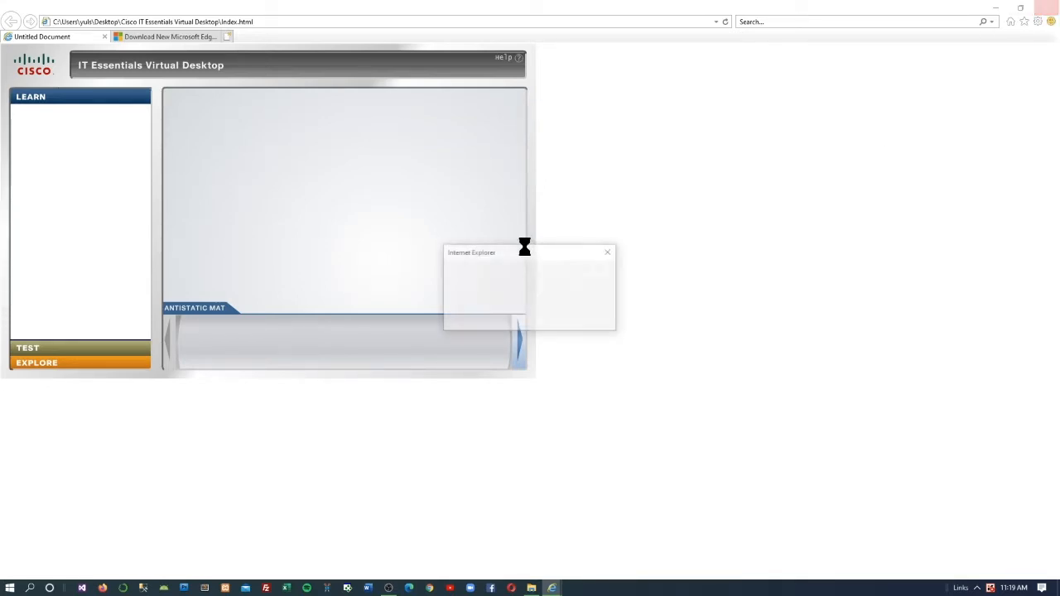
left_click(531, 295)
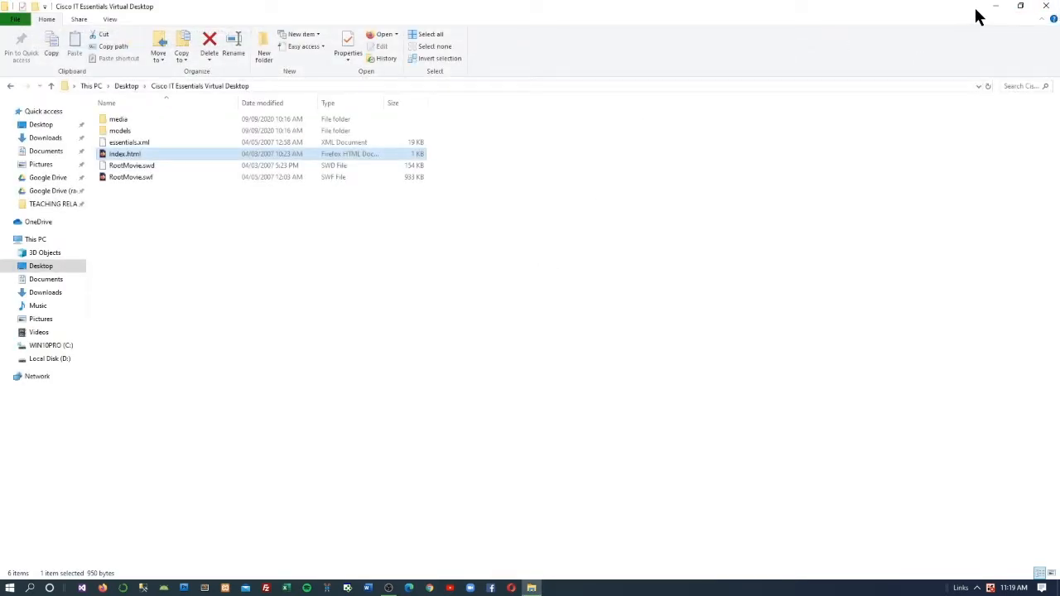
left_click(1046, 5)
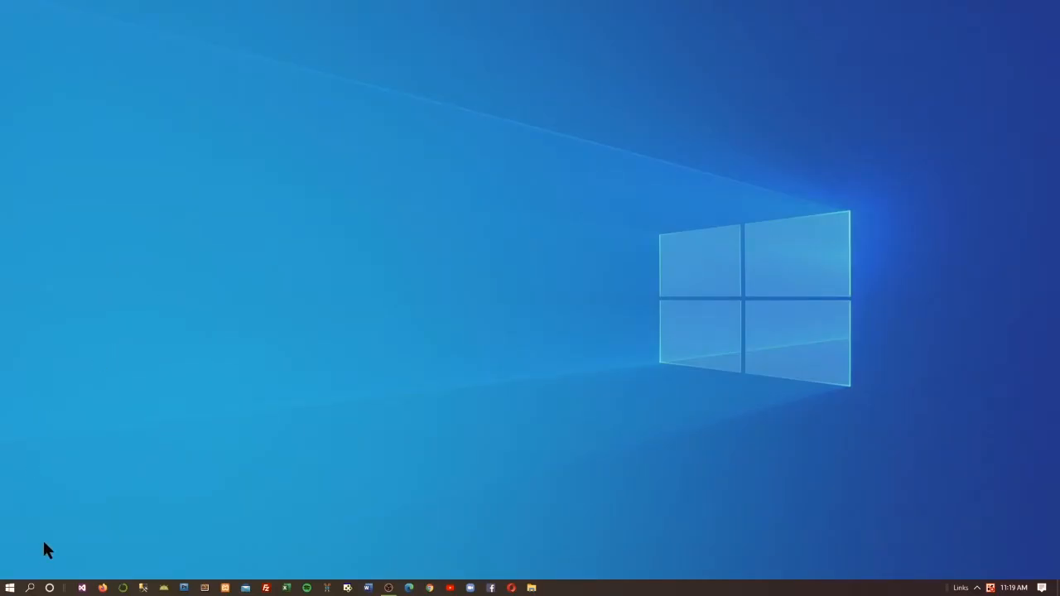
Search Windows for Control Panel and open its Flash Player (32-bit) settings.
left_click(31, 588)
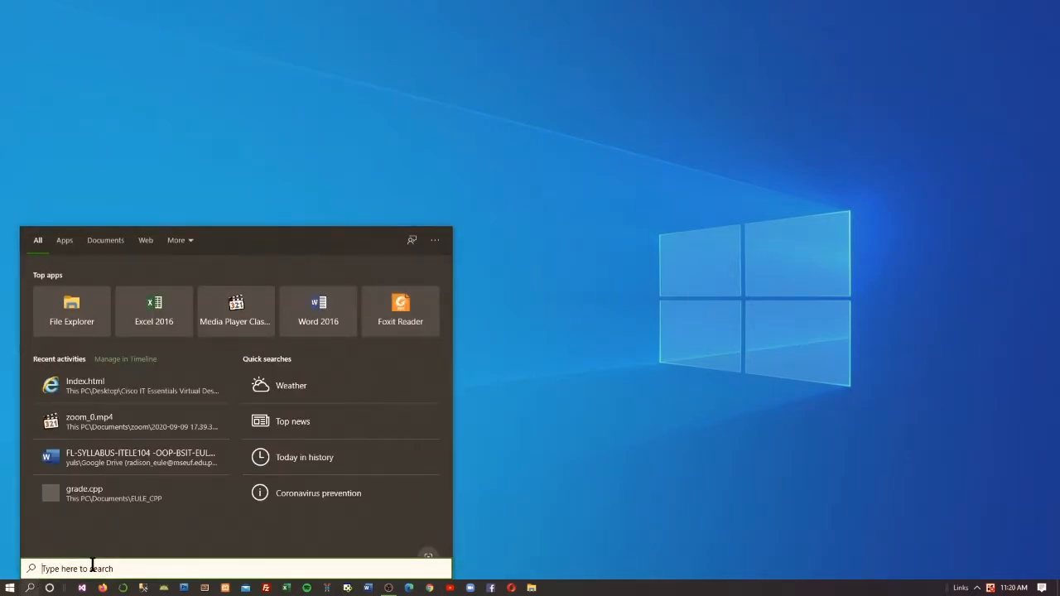
type("conto")
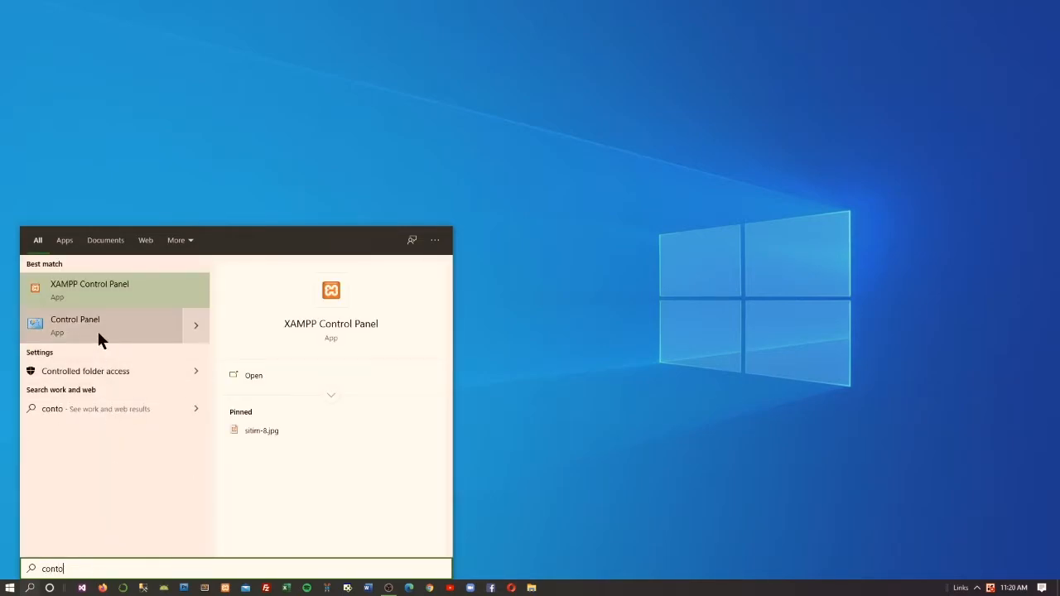
left_click(99, 325)
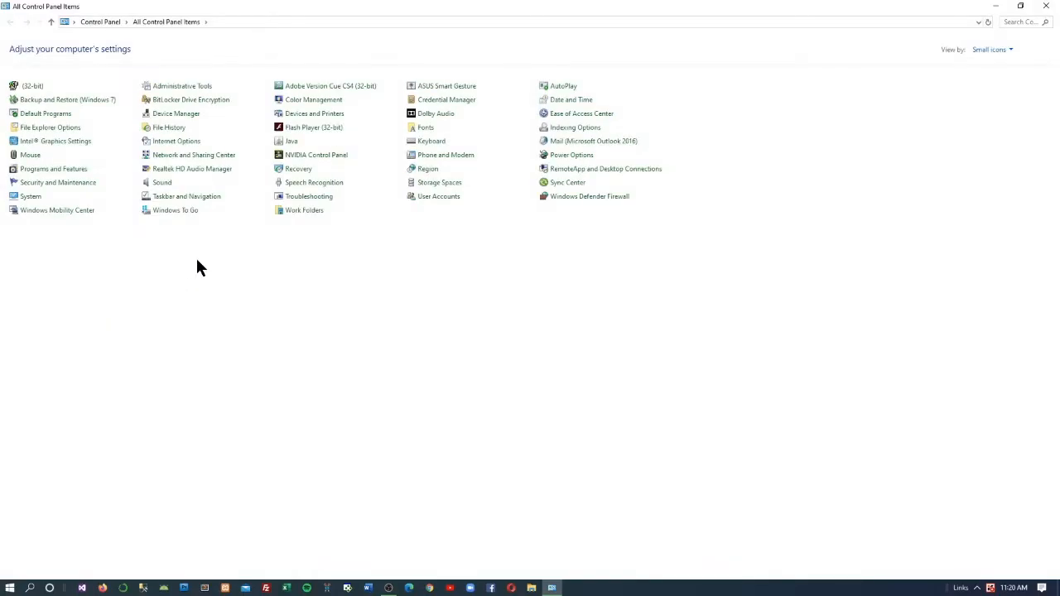
left_click(321, 129)
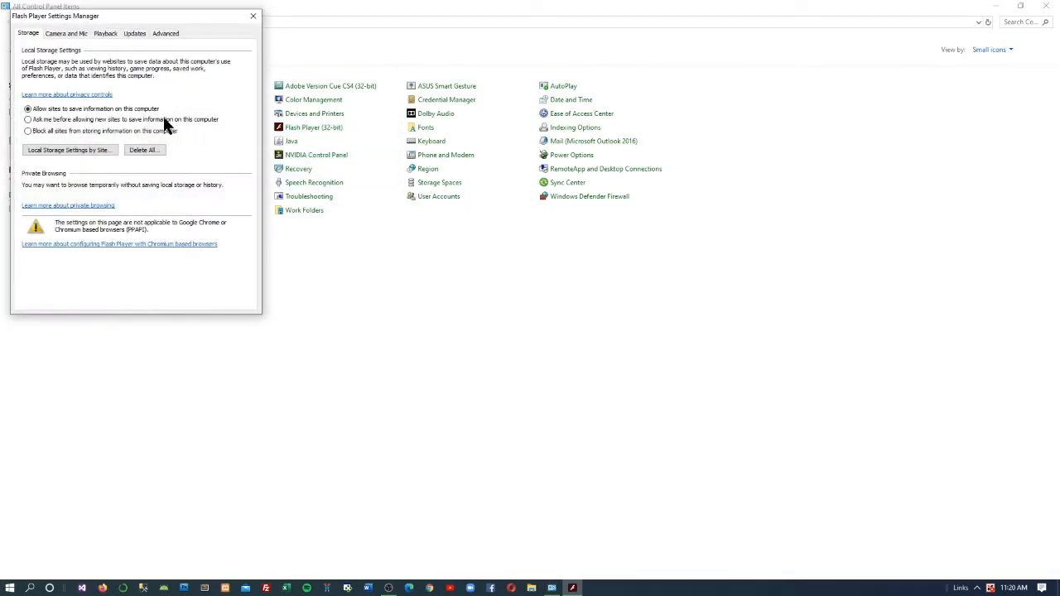
Review the Storage, Camera and Mic, Playback, Updates and Advanced settings of Flash Player.
left_click(105, 34)
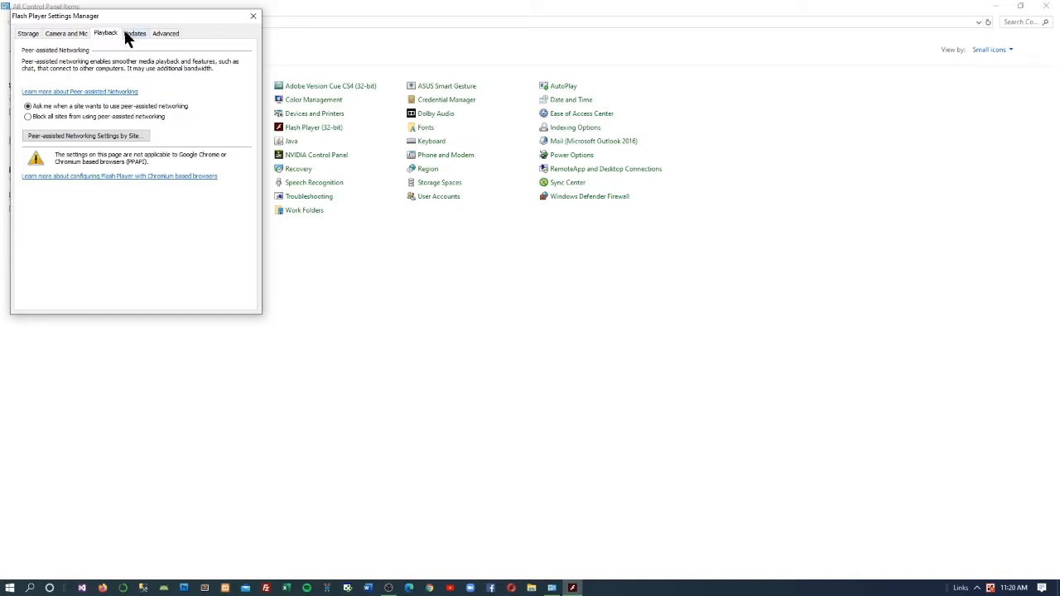
left_click(28, 34)
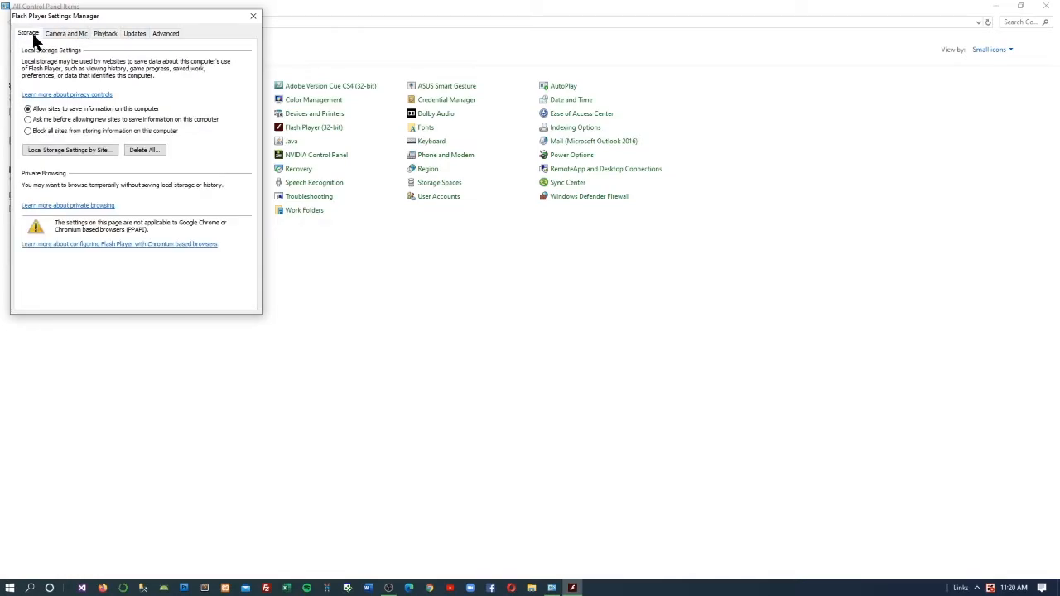
left_click(67, 35)
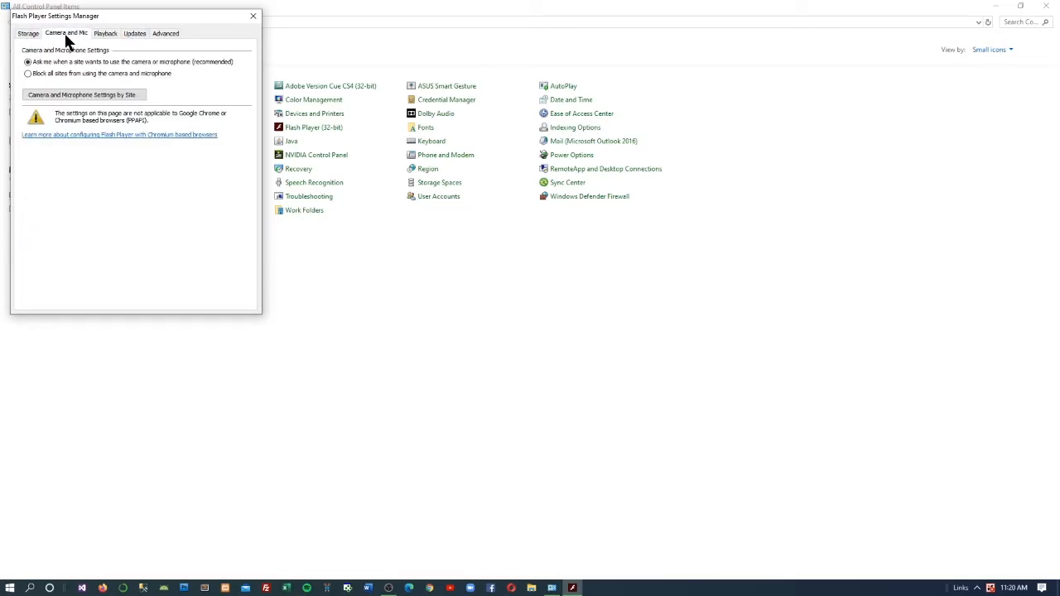
left_click(106, 35)
left_click(133, 35)
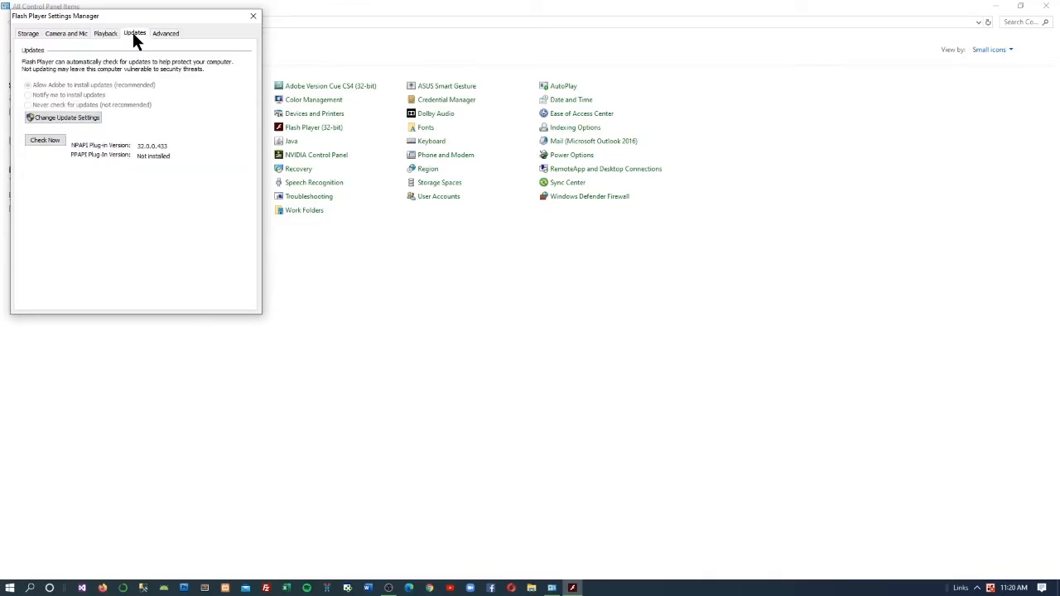
left_click(169, 34)
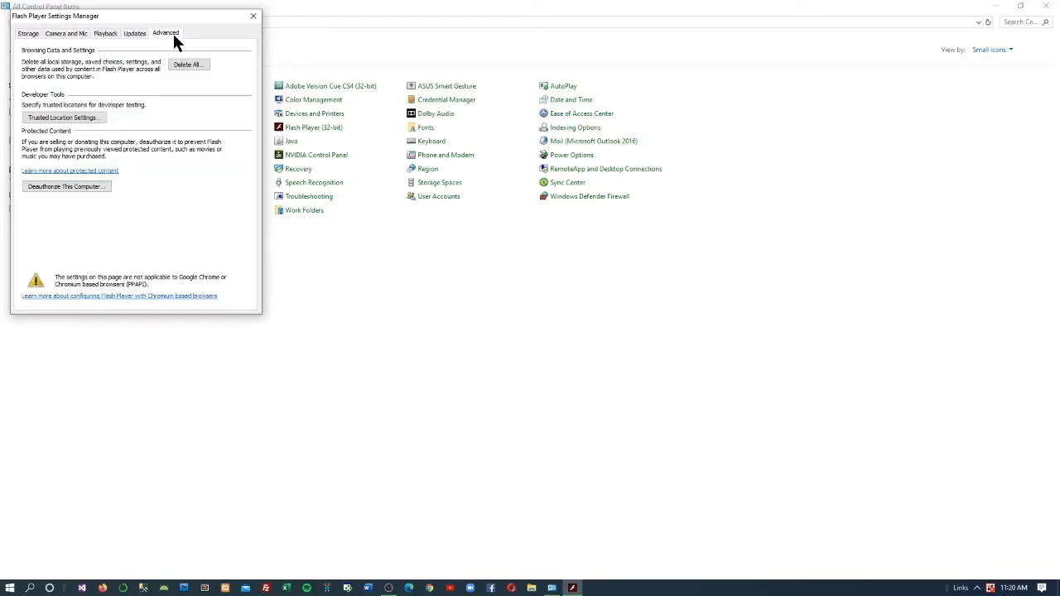
left_click(29, 33)
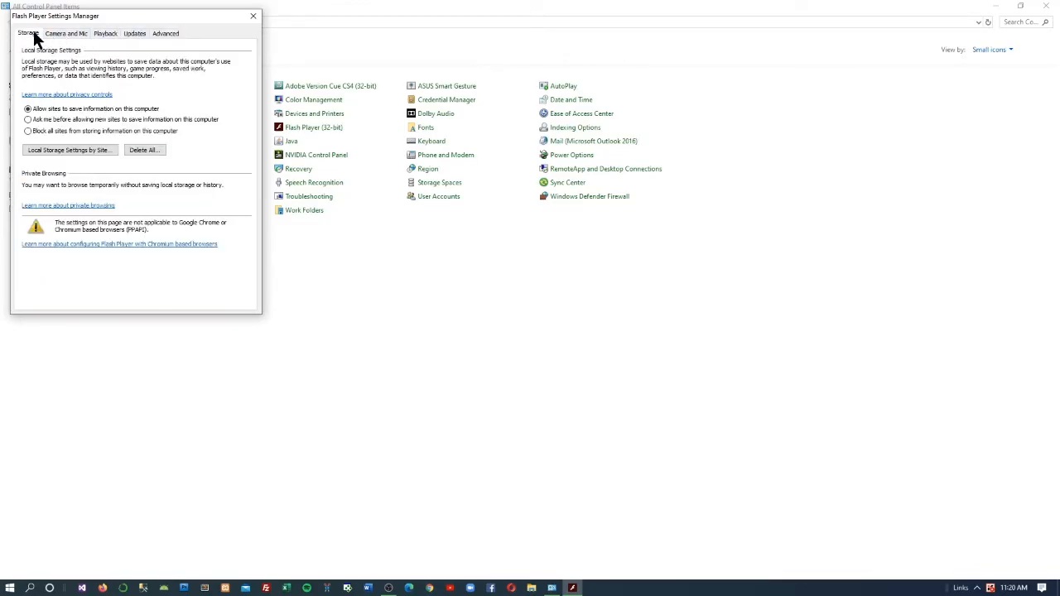
Add the Cisco IT Essentials Virtual Desktop folder from the Desktop to Flash Player's trusted locations.
left_click(169, 35)
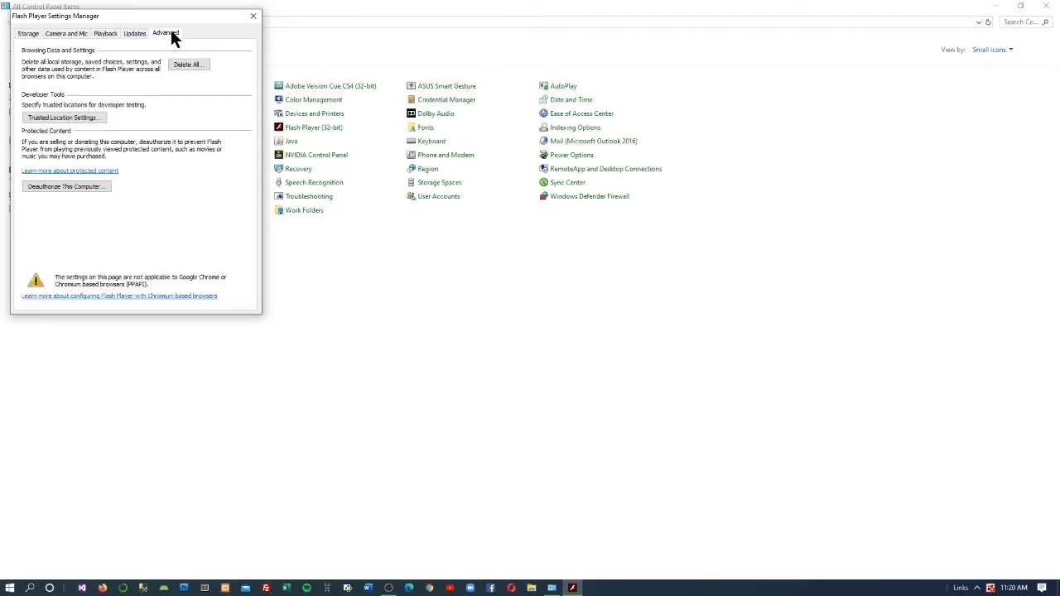
left_click(79, 120)
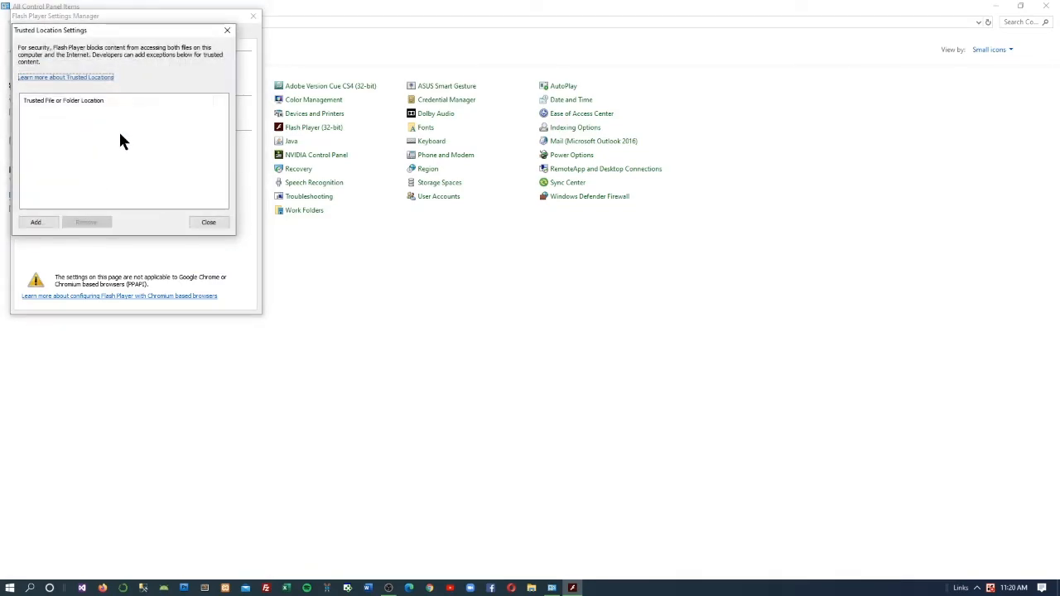
left_click(81, 98)
left_click(34, 223)
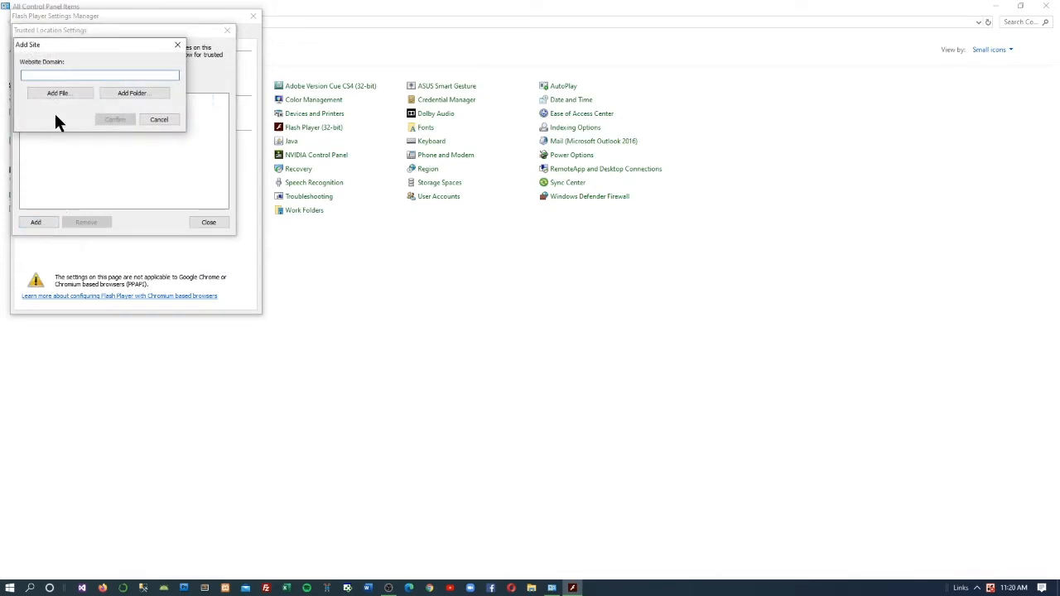
left_click_drag(96, 45, 107, 53)
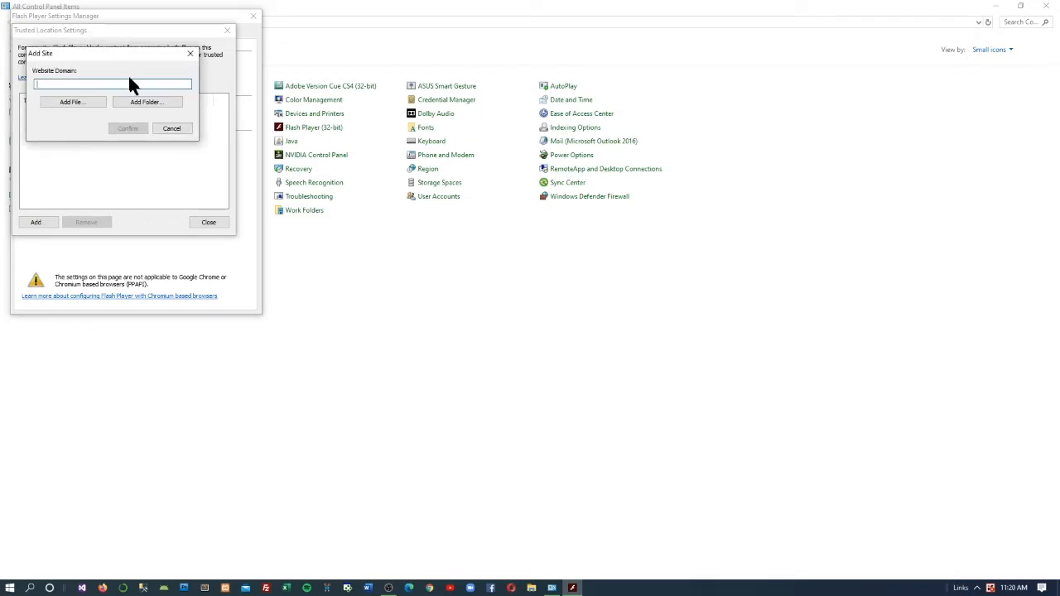
left_click(141, 101)
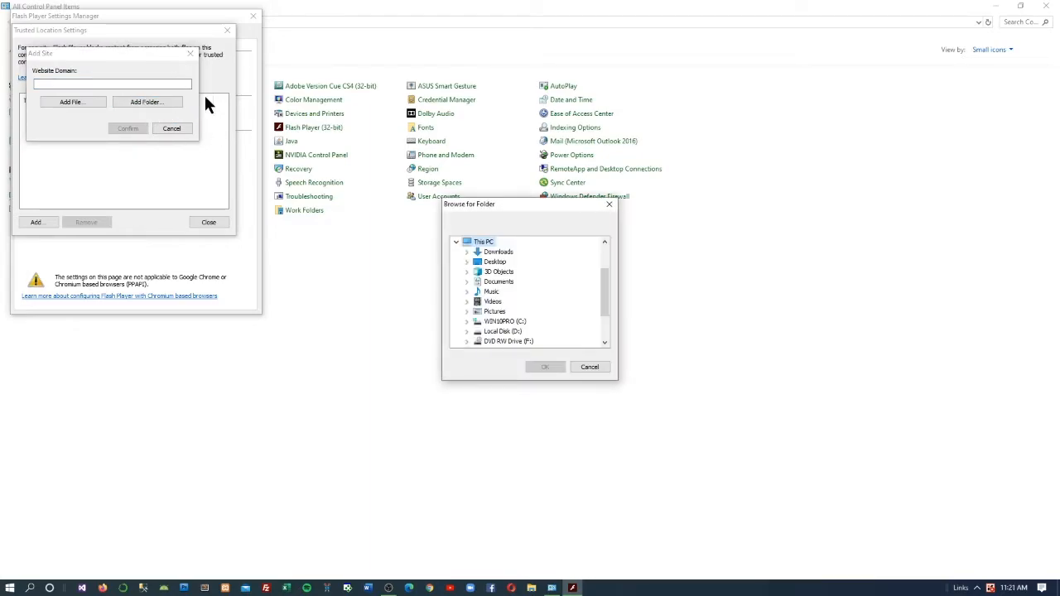
left_click(491, 262)
left_click(466, 261)
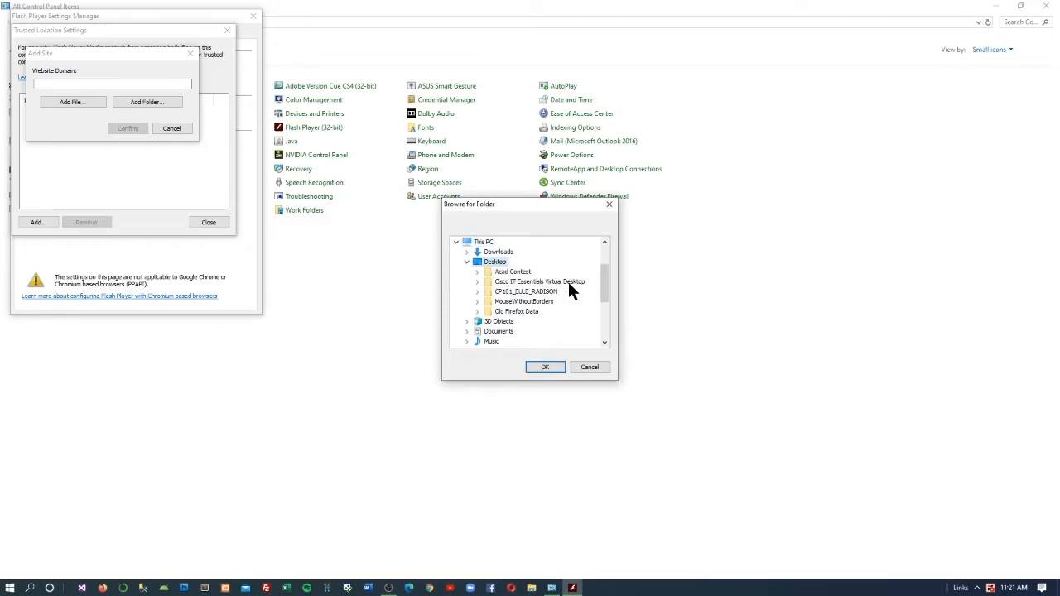
left_click(568, 283)
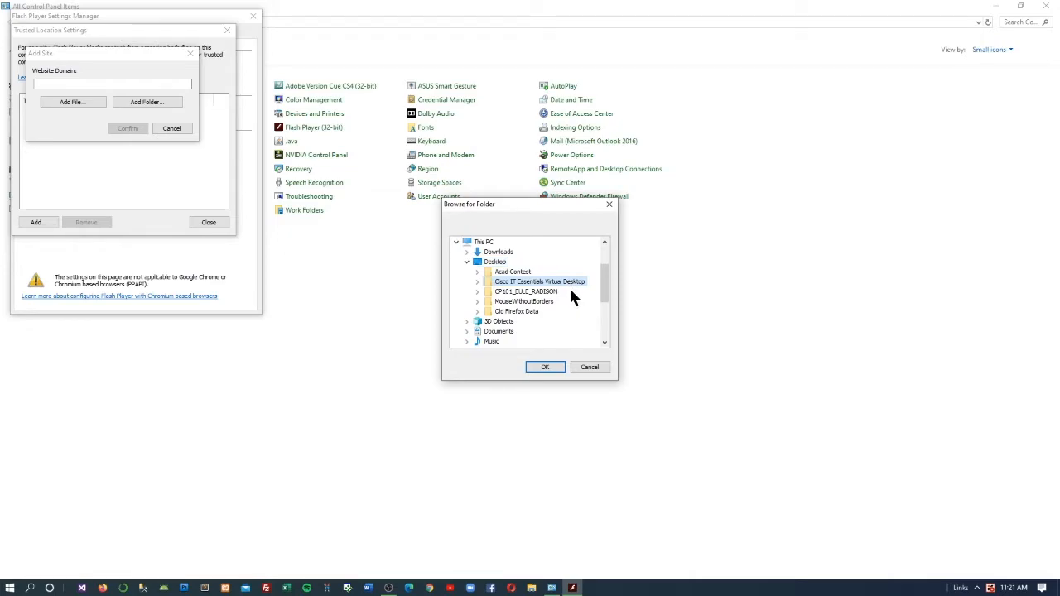
left_click(550, 365)
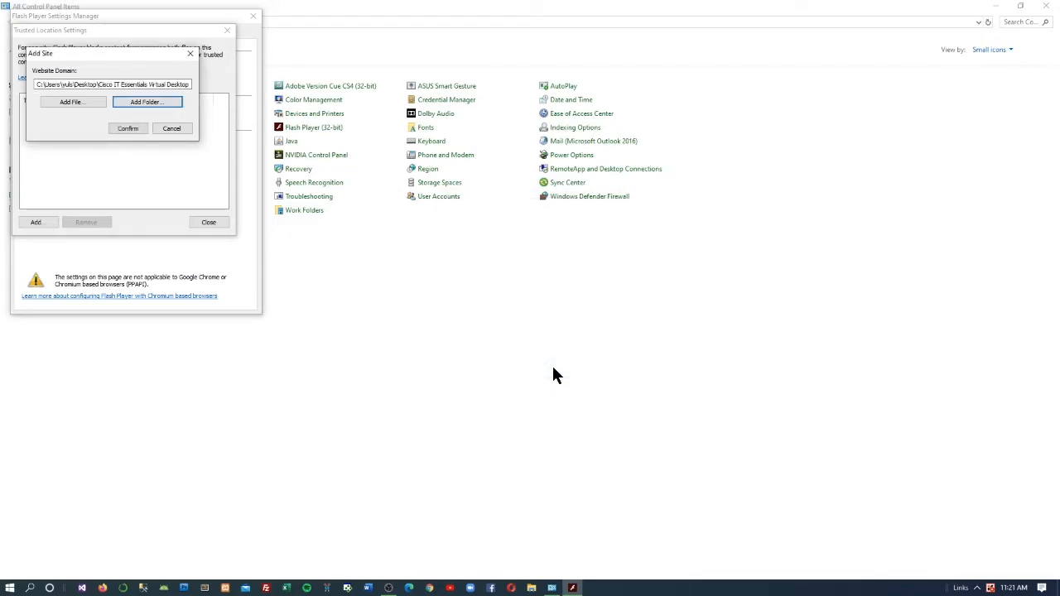
left_click(128, 129)
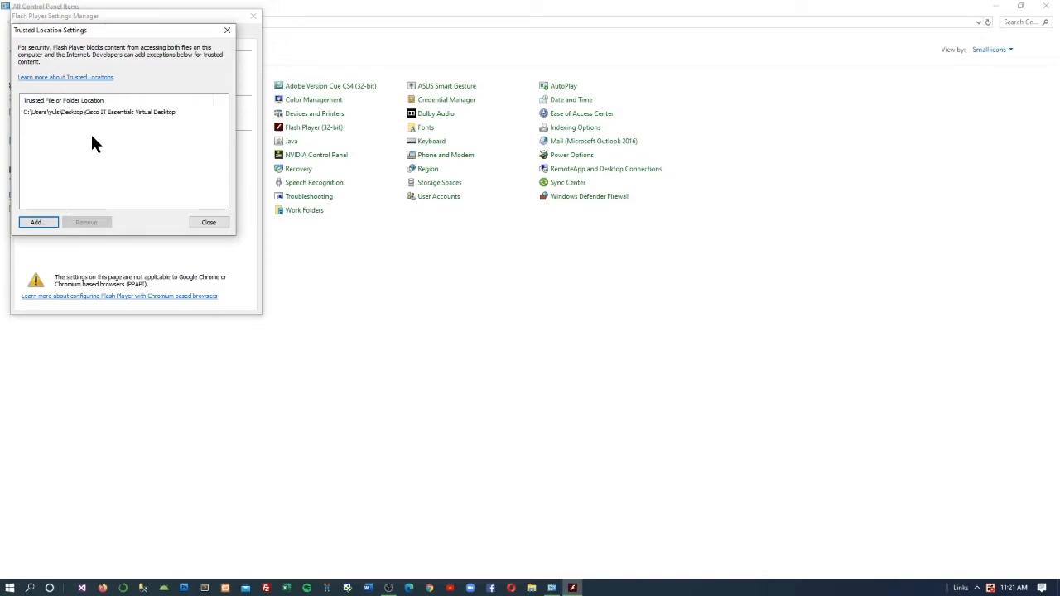
Close the trusted location settings, the Flash Player Settings Manager and Control Panel.
left_click(208, 222)
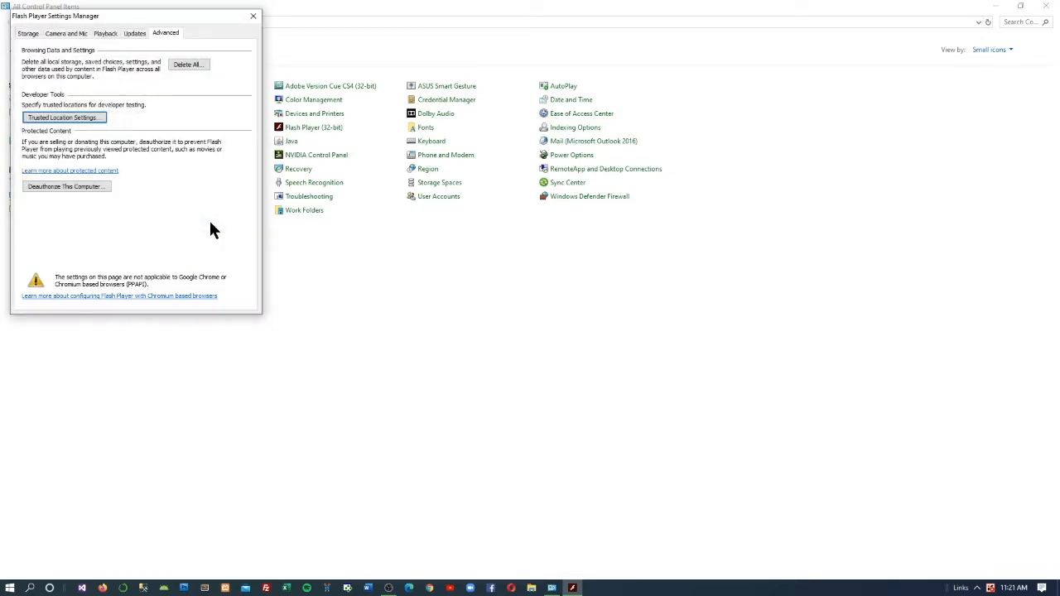
left_click(253, 16)
left_click(1045, 10)
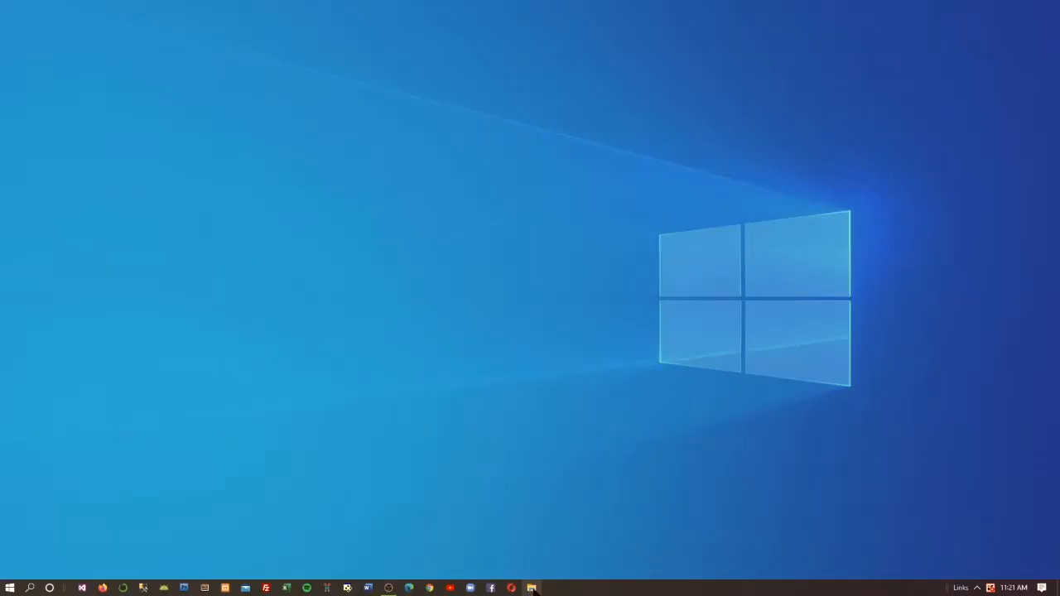
Open the Cisco IT Essentials Virtual Desktop folder on the Desktop in File Explorer.
left_click(532, 589)
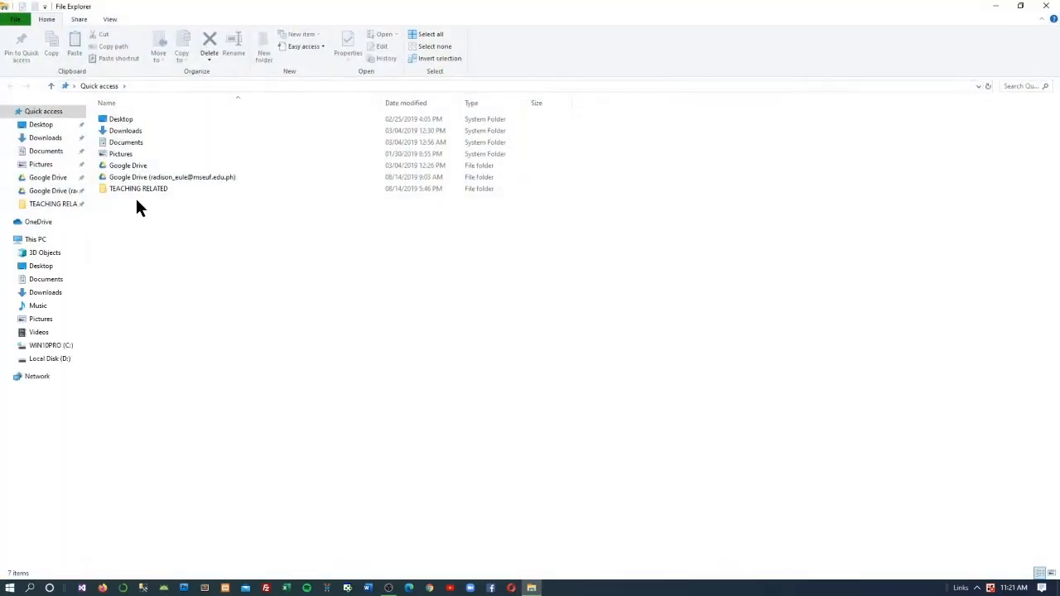
left_click(43, 125)
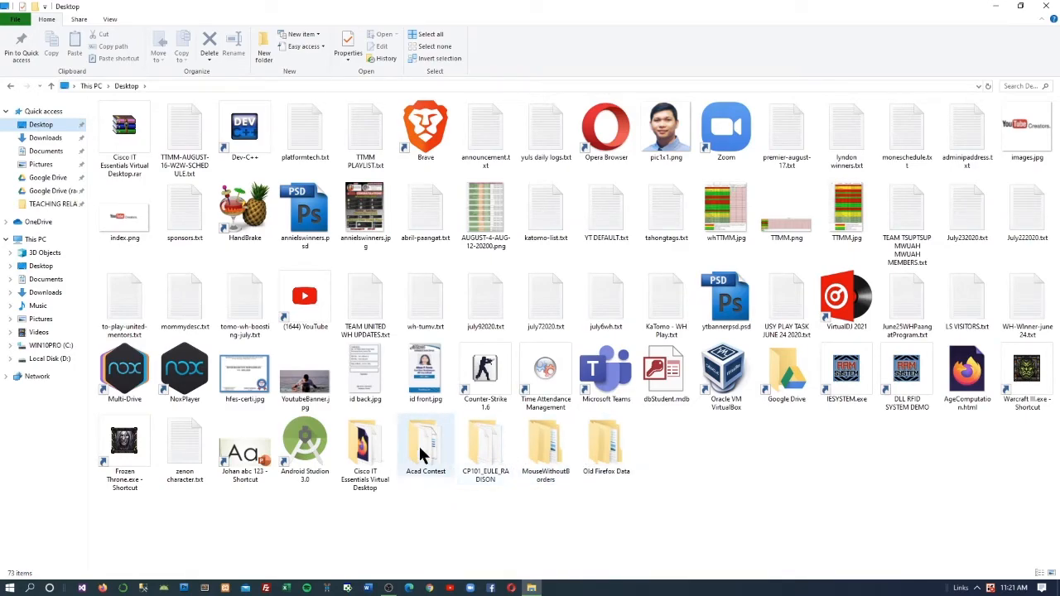
double_click(367, 446)
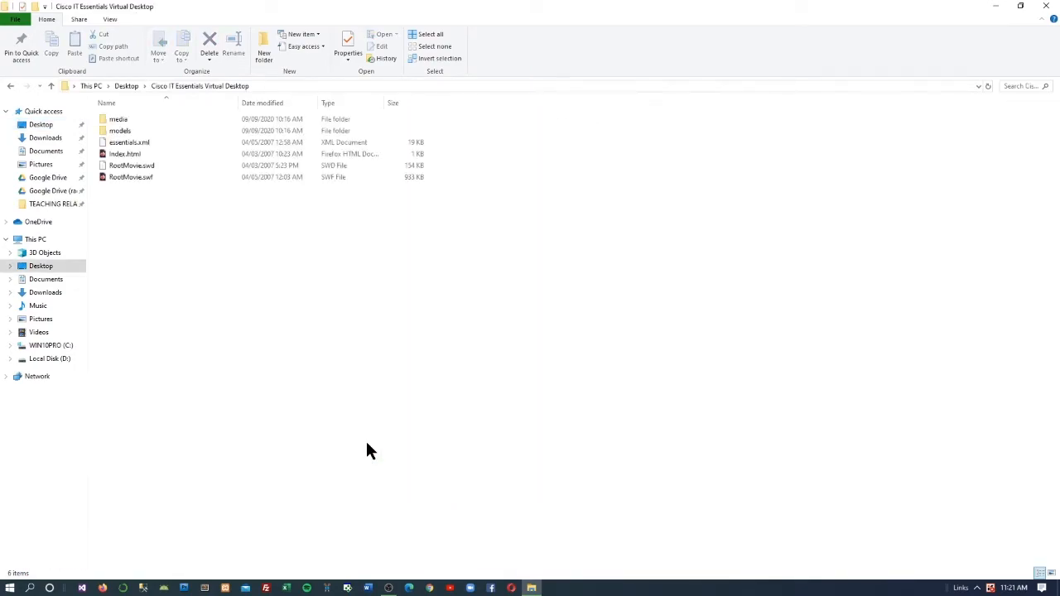
Open Index.html with Internet Explorer and allow its blocked content.
left_click(131, 154)
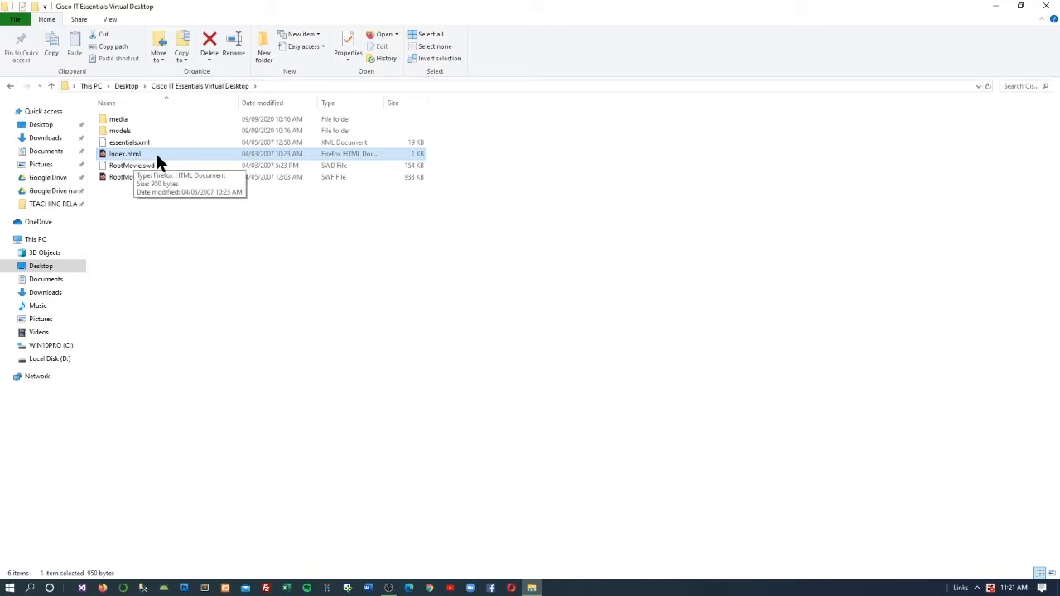
right_click(158, 157)
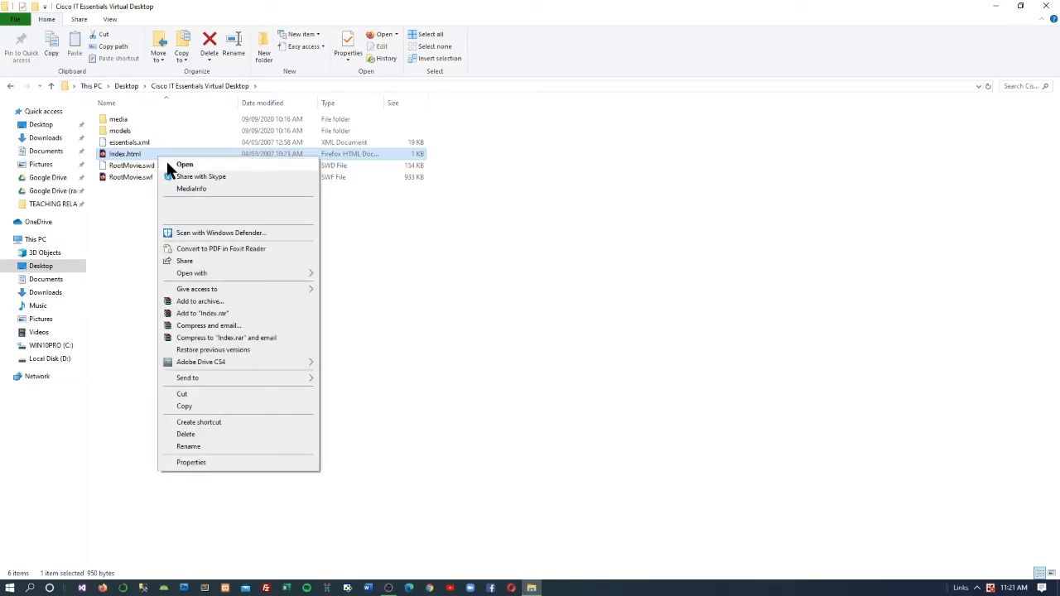
mouse_move(232, 274)
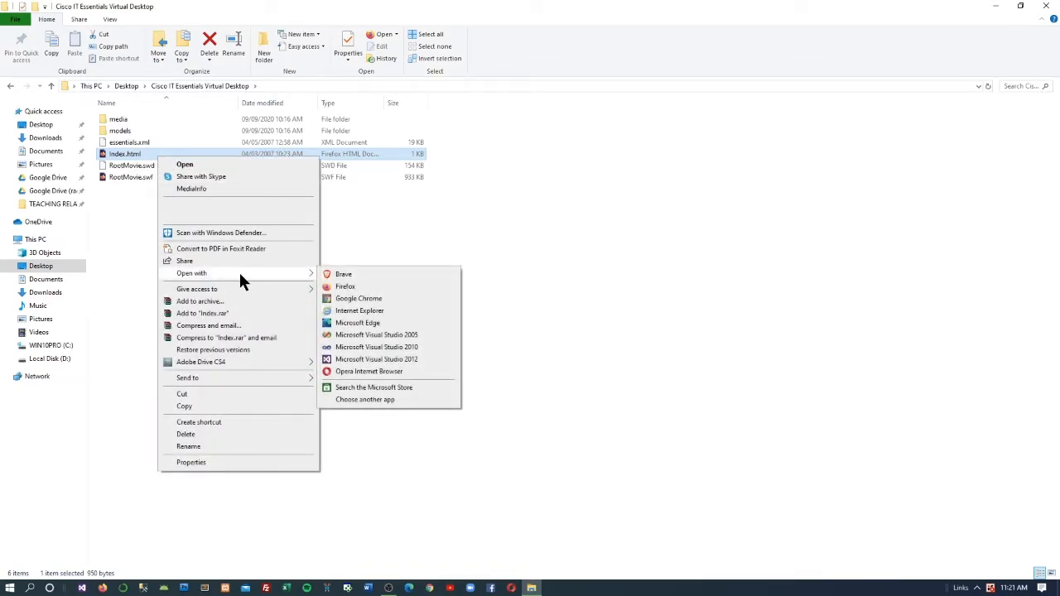
left_click(367, 311)
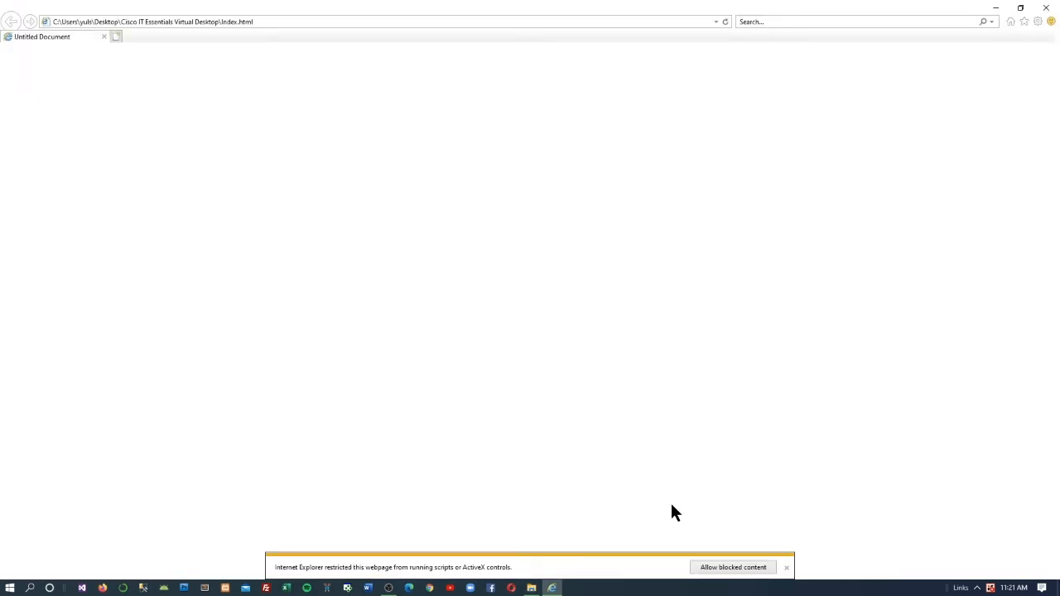
left_click(732, 570)
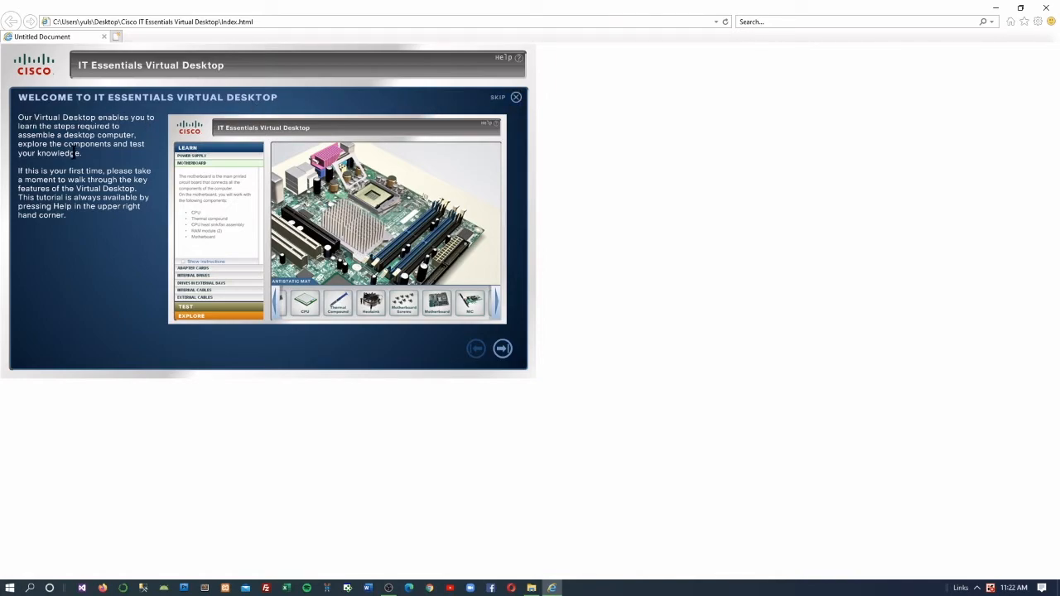
Skip the welcome tutorial and check that each Learn section from Power Supply through External Cables loads its content.
left_click(517, 98)
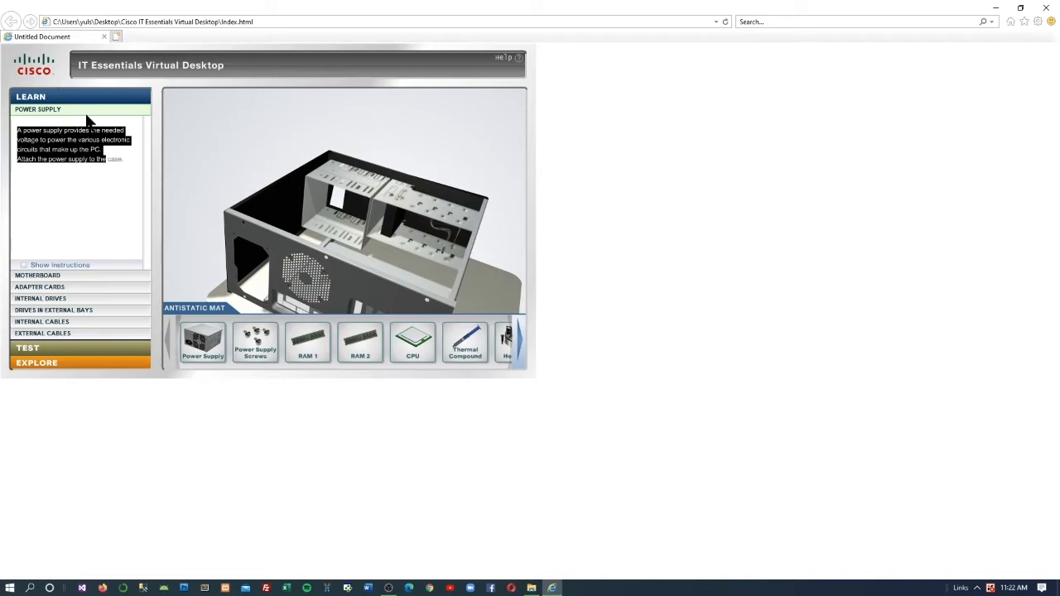
left_click(111, 144)
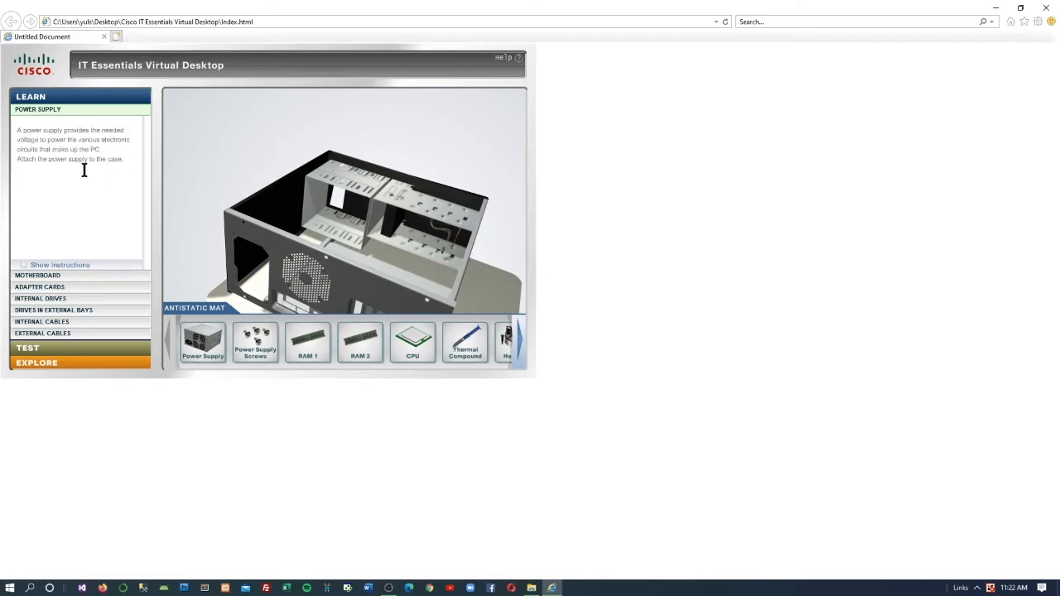
left_click(57, 96)
left_click(73, 112)
left_click(72, 275)
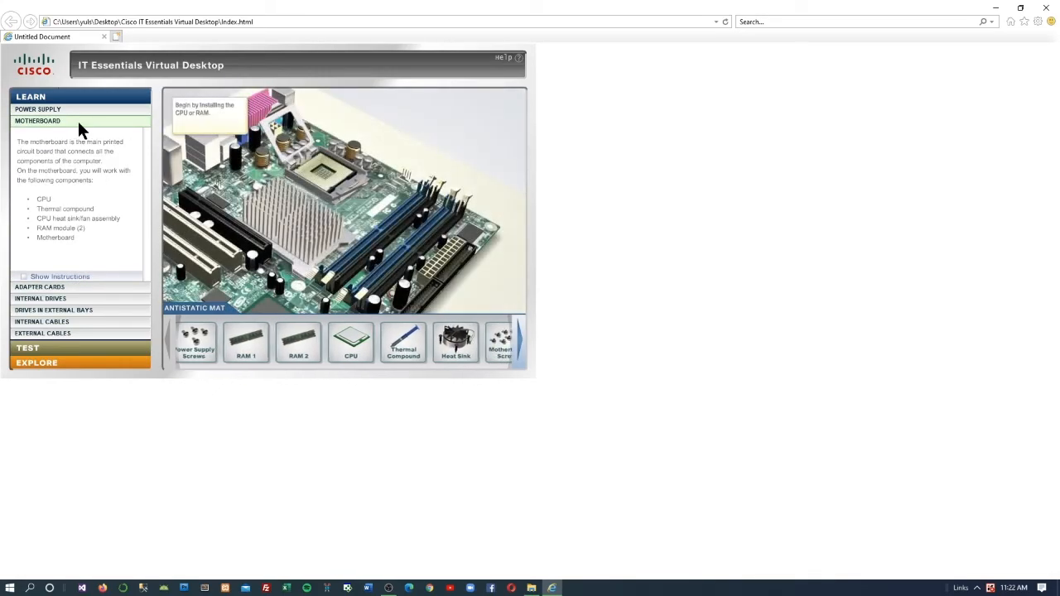
left_click(81, 291)
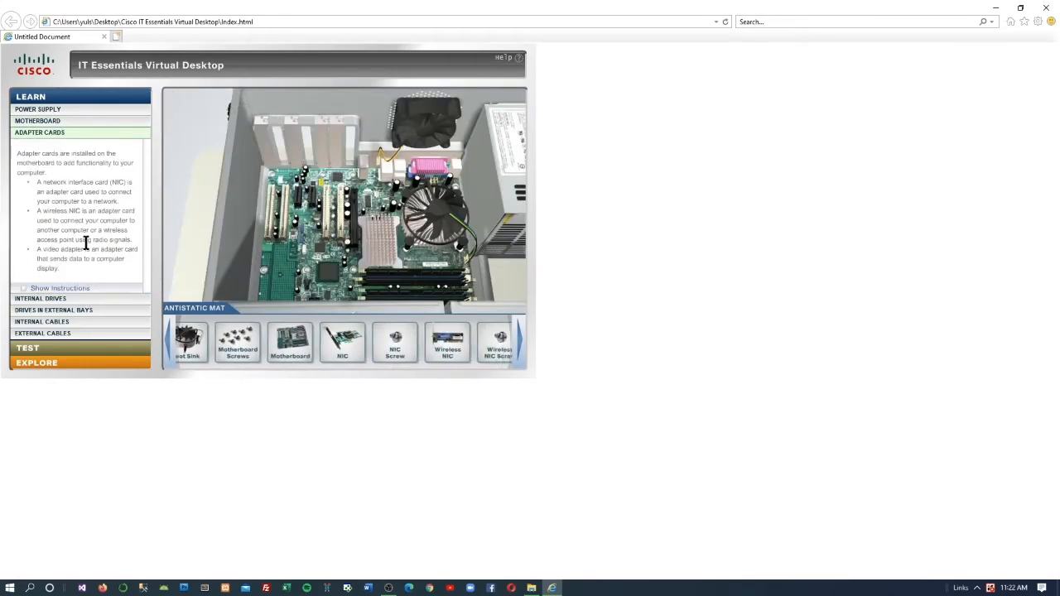
left_click(78, 299)
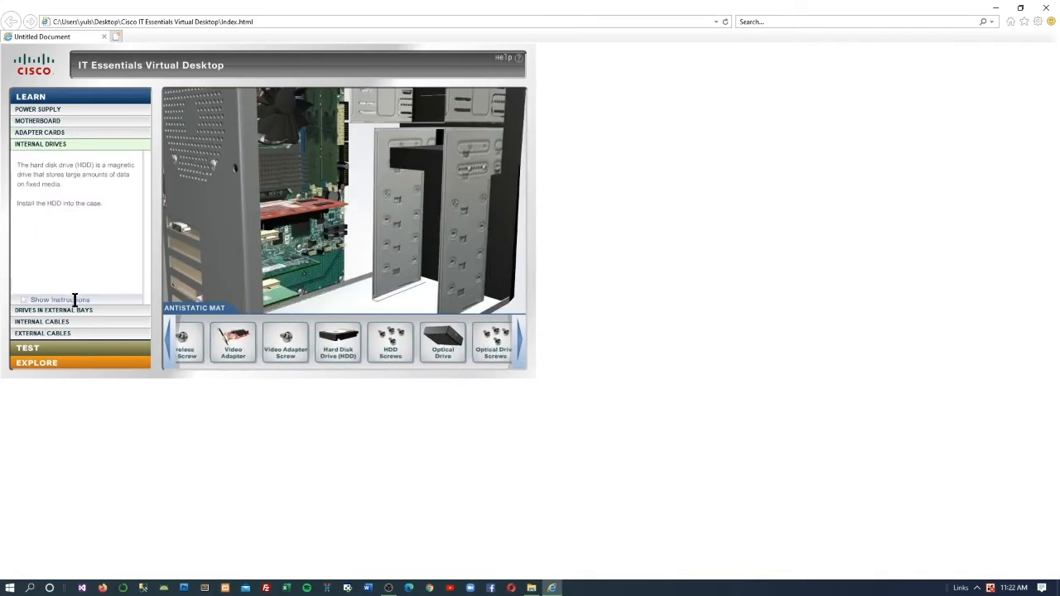
left_click(77, 311)
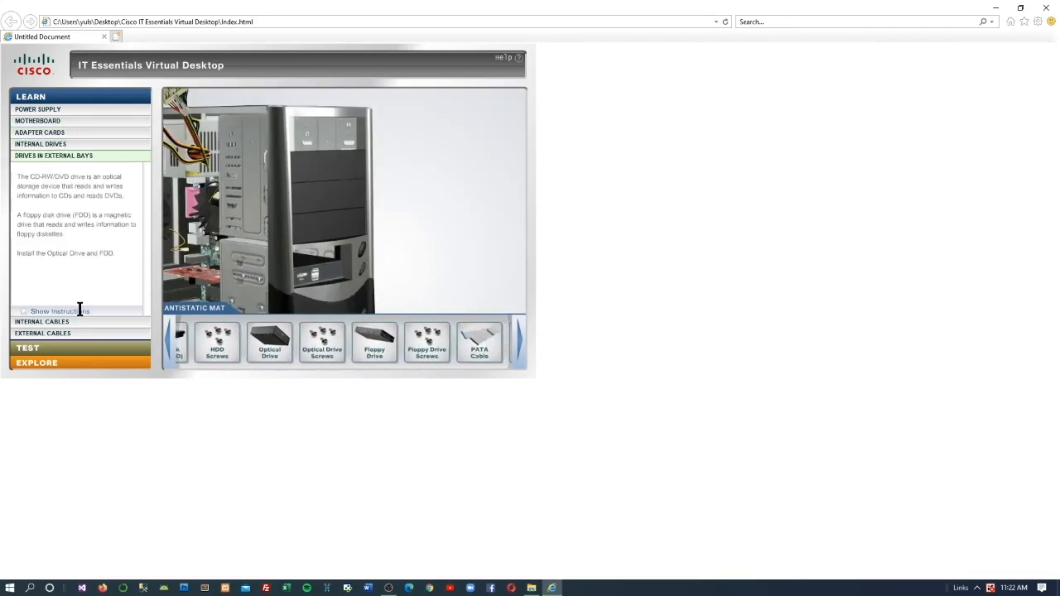
left_click(80, 318)
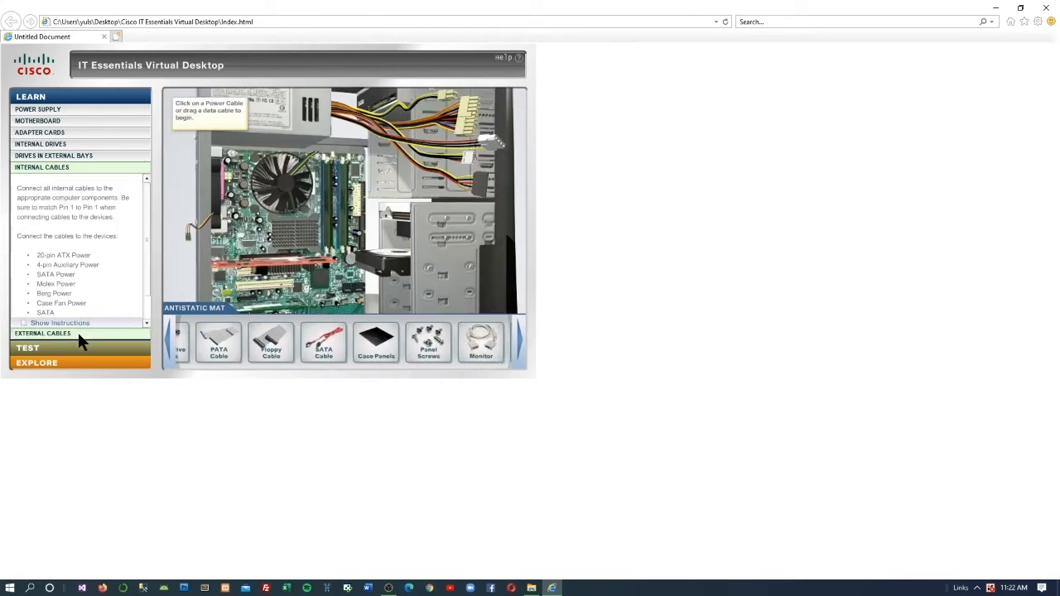
left_click(83, 335)
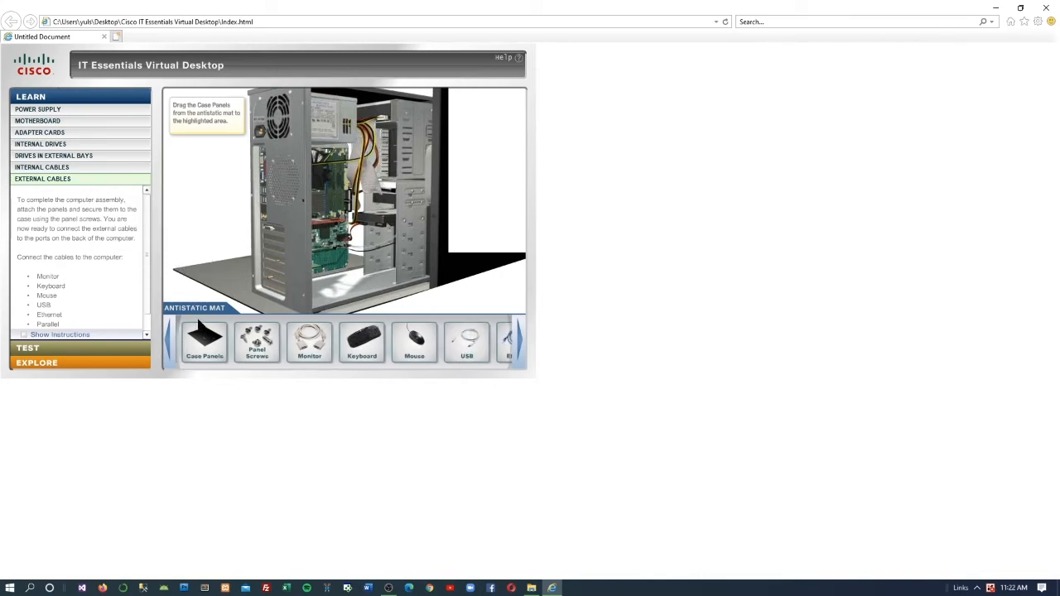
Return to the Power Supply section and place the power supply from the antistatic mat over the highlighted bay of the case.
left_click(100, 111)
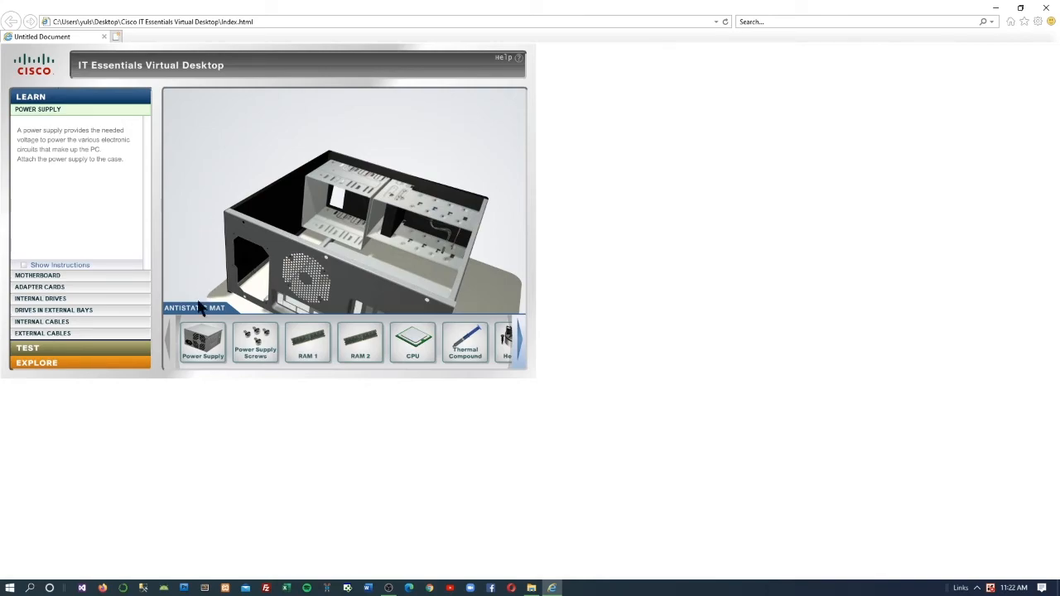
left_click(519, 350)
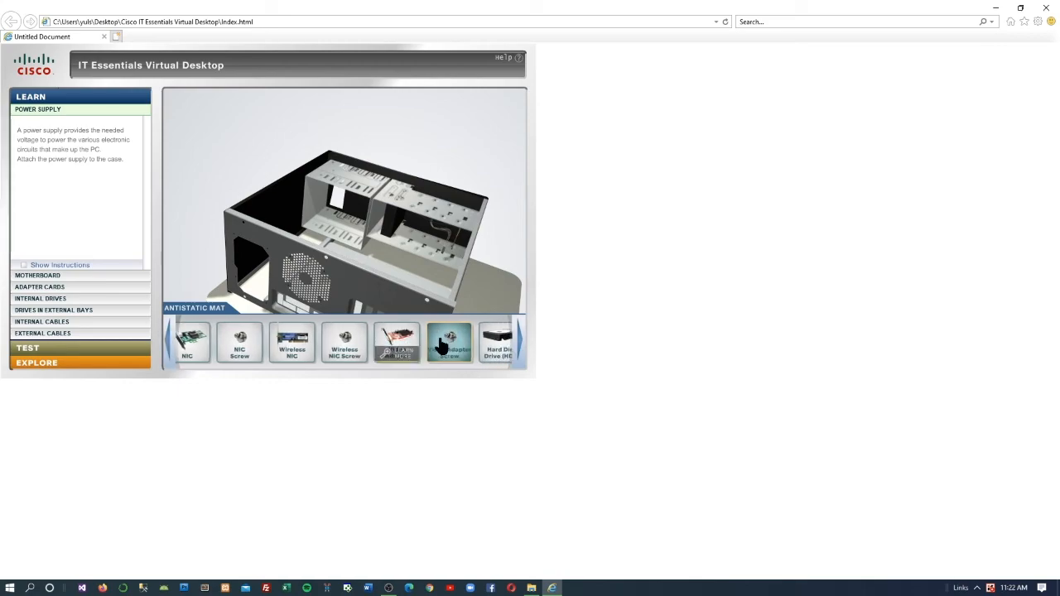
left_click(170, 343)
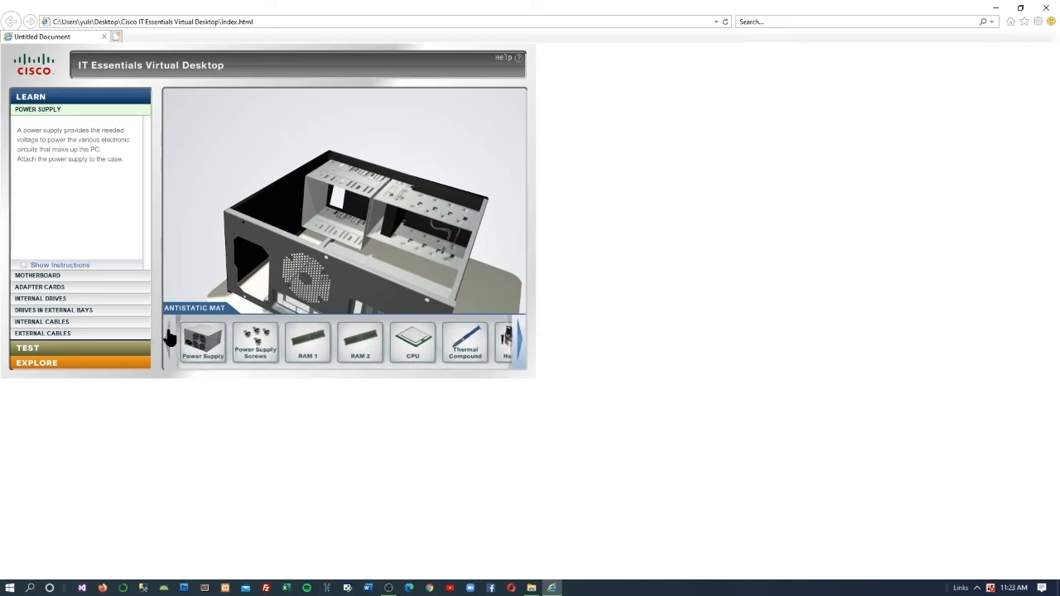
left_click(222, 328)
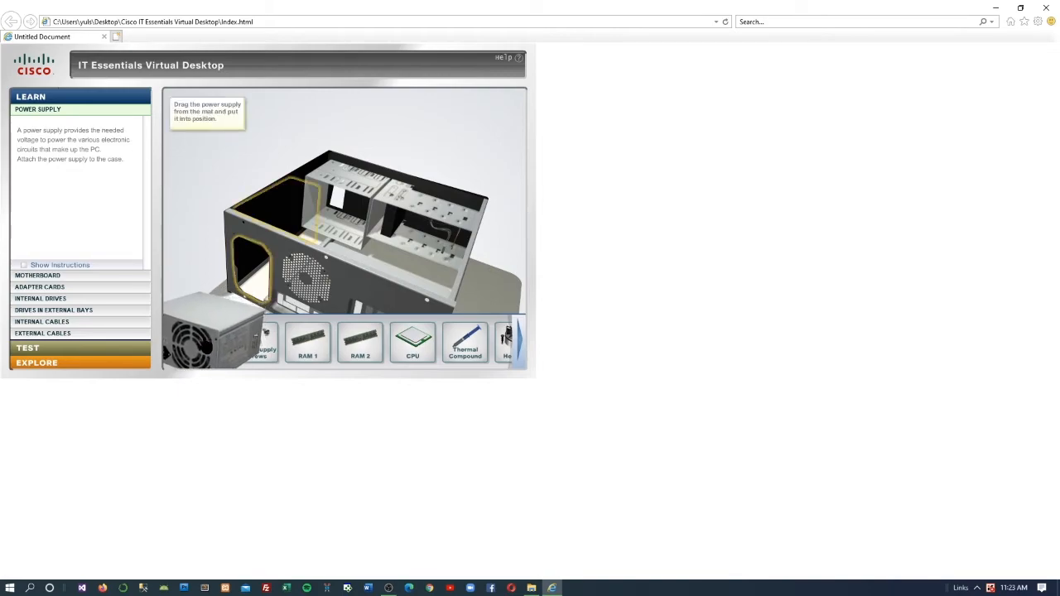
left_click_drag(206, 336, 306, 205)
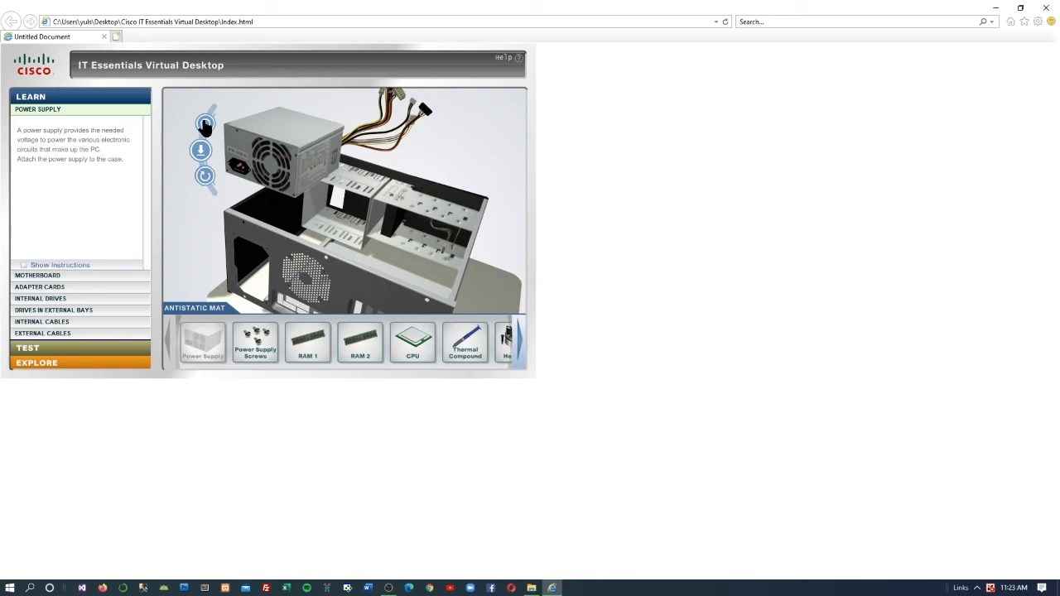
Rotate the power supply until its fan and power socket match the opening in the case, and lower it into the bay.
left_click(204, 124)
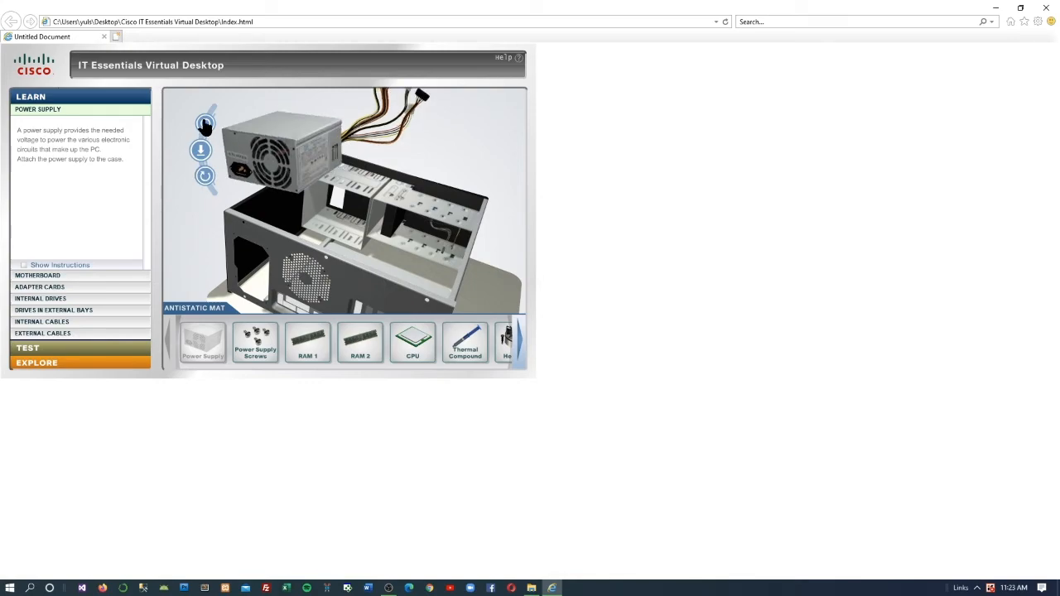
left_click(205, 126)
left_click(204, 126)
left_click(204, 126)
left_click(204, 126)
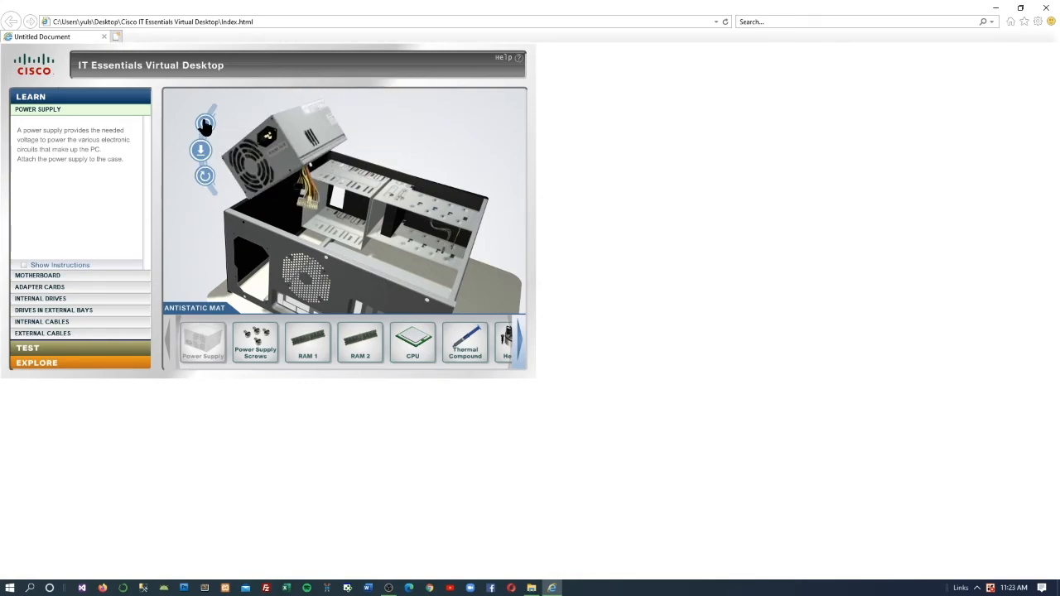
left_click(204, 124)
left_click(205, 124)
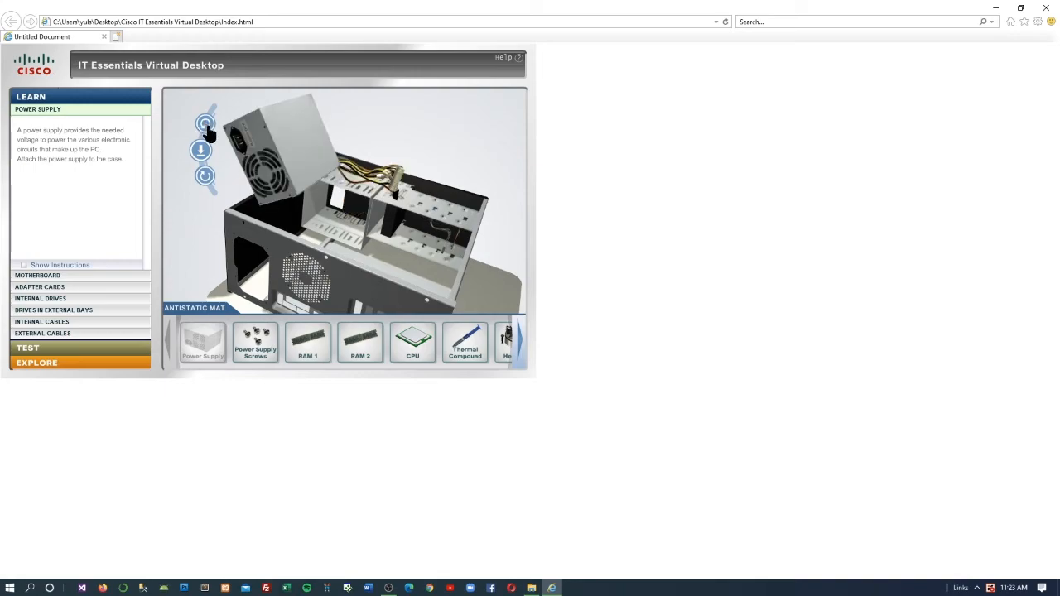
left_click(206, 130)
left_click(206, 127)
left_click(207, 128)
left_click(207, 128)
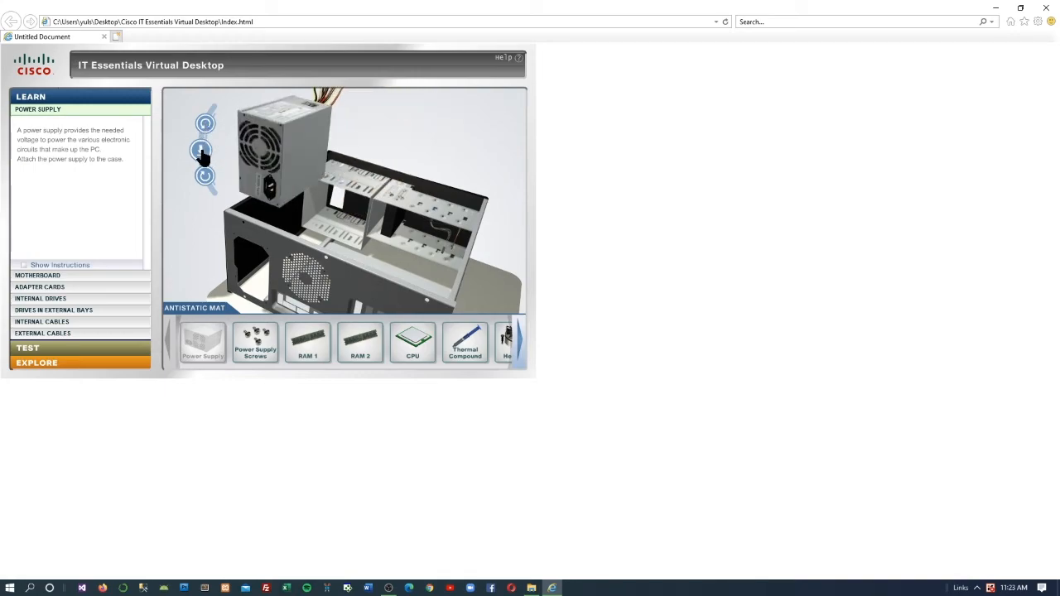
left_click(201, 151)
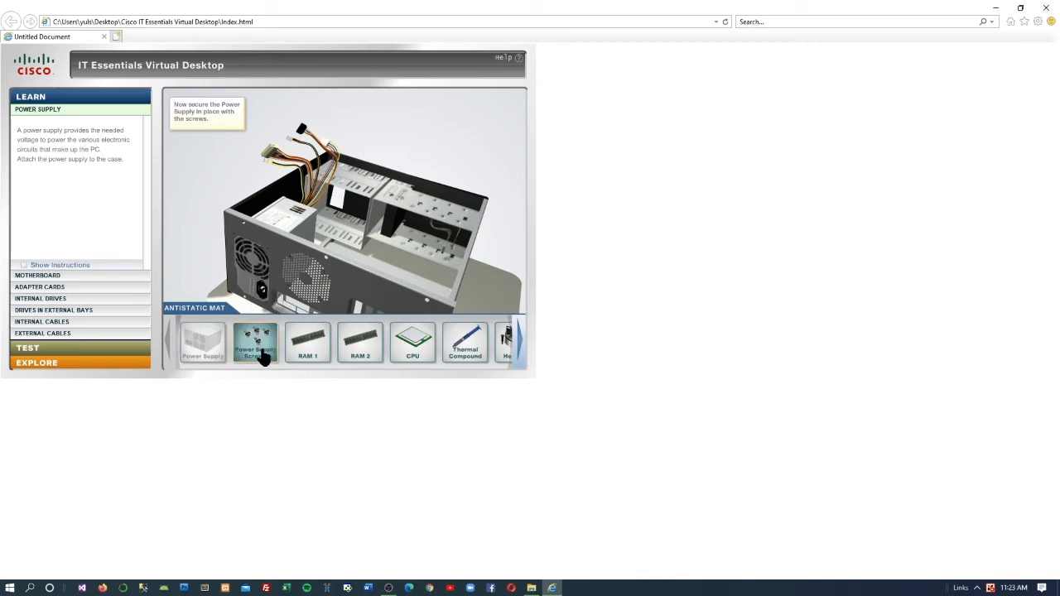
Secure the power supply to the case with the Power Supply Screws from the antistatic mat and acknowledge the completed layer.
left_click_drag(242, 347, 264, 273)
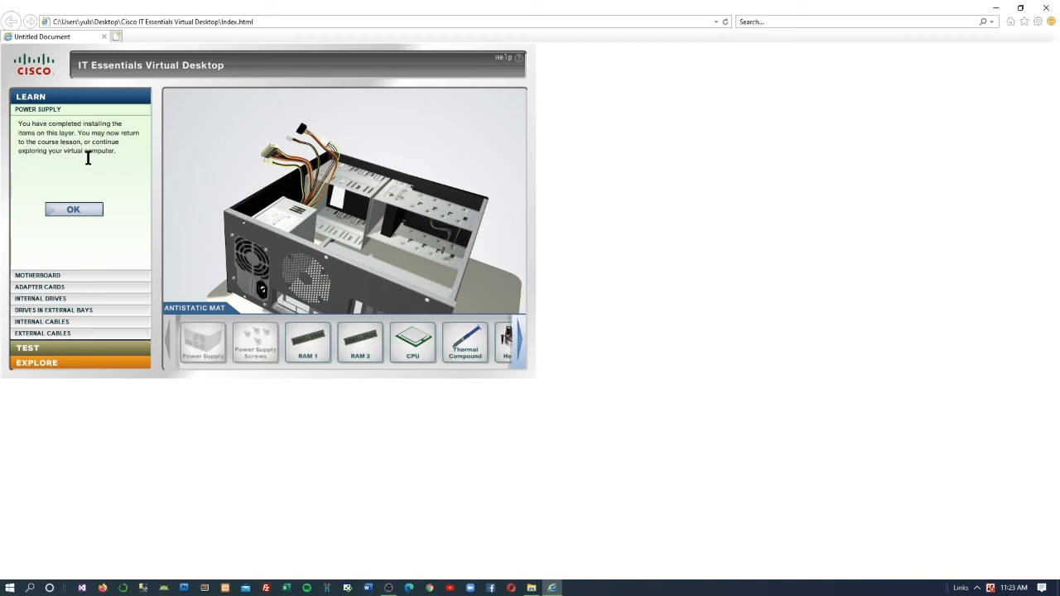
left_click(76, 212)
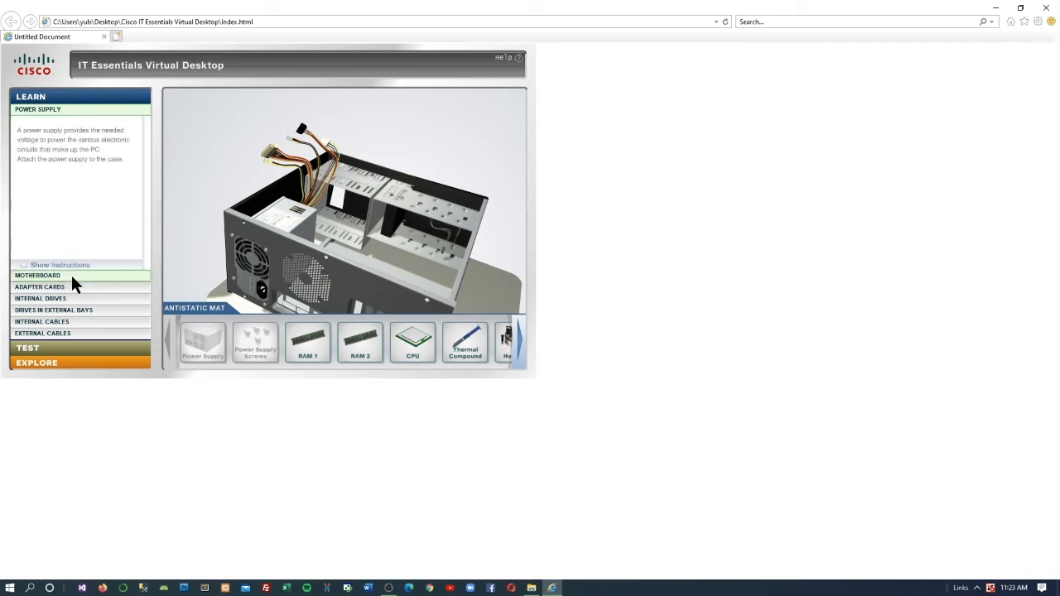
Look through the remaining Learn sections from Motherboard to External Cables, checking each one's description and components.
left_click(71, 276)
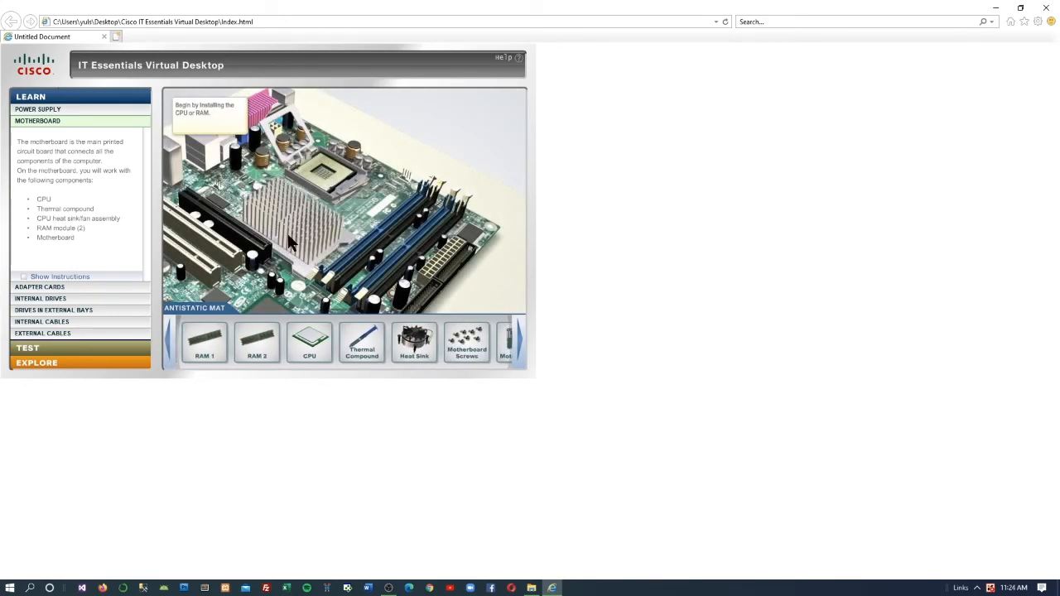
left_click(72, 284)
left_click(66, 296)
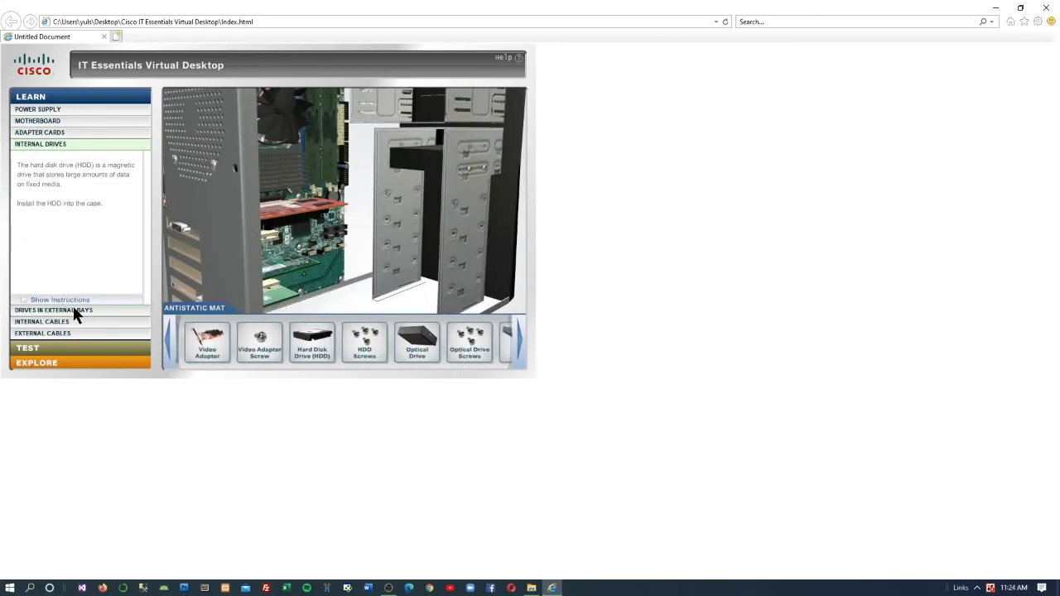
left_click(73, 308)
left_click(74, 319)
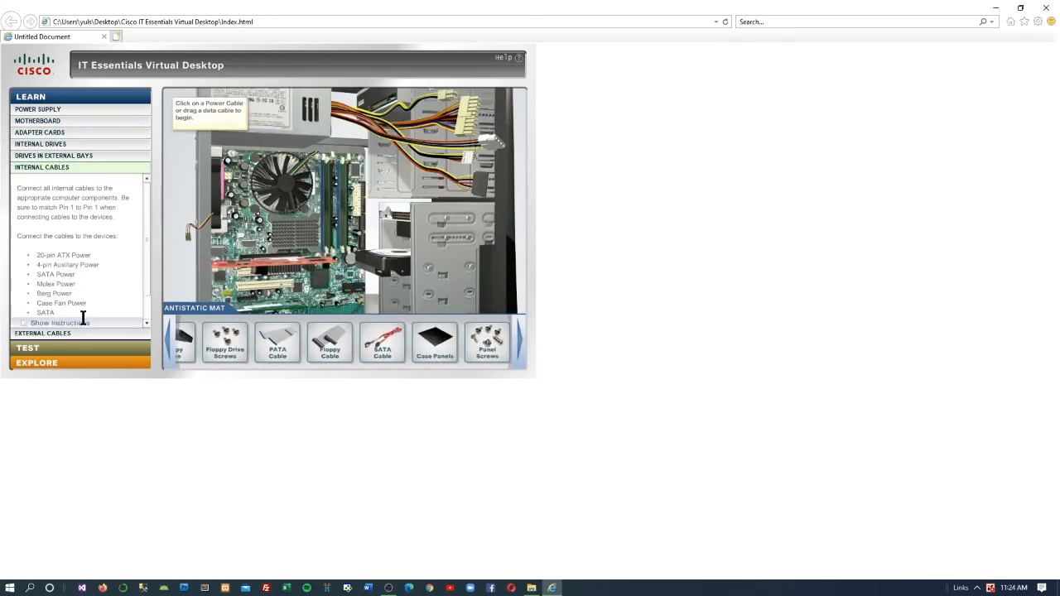
left_click(78, 332)
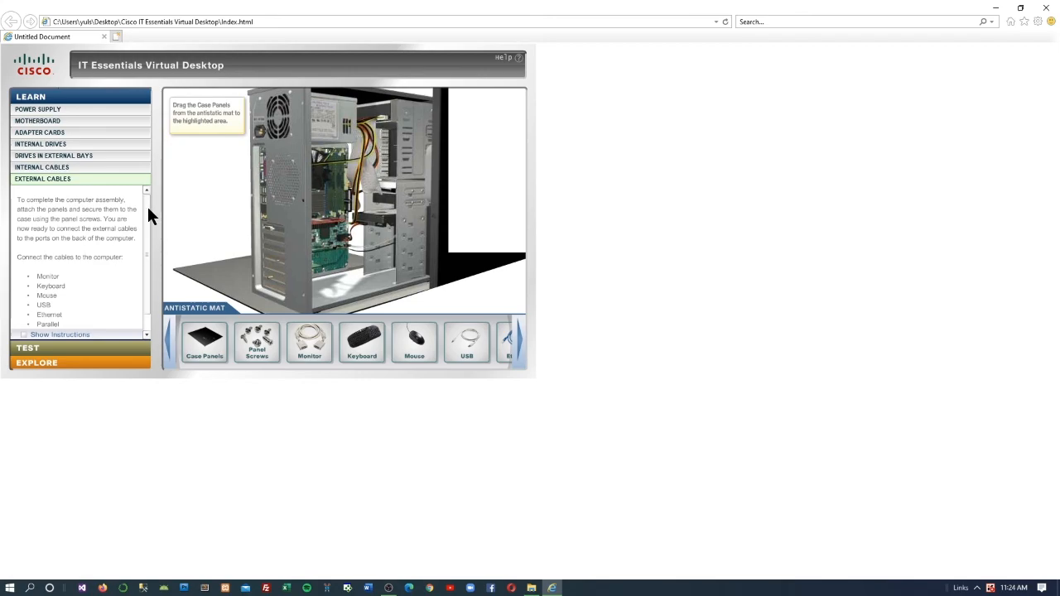
scroll(142, 244, "down", 1)
scroll(148, 286, "up", 1)
mouse_move(389, 588)
mouse_move(413, 536)
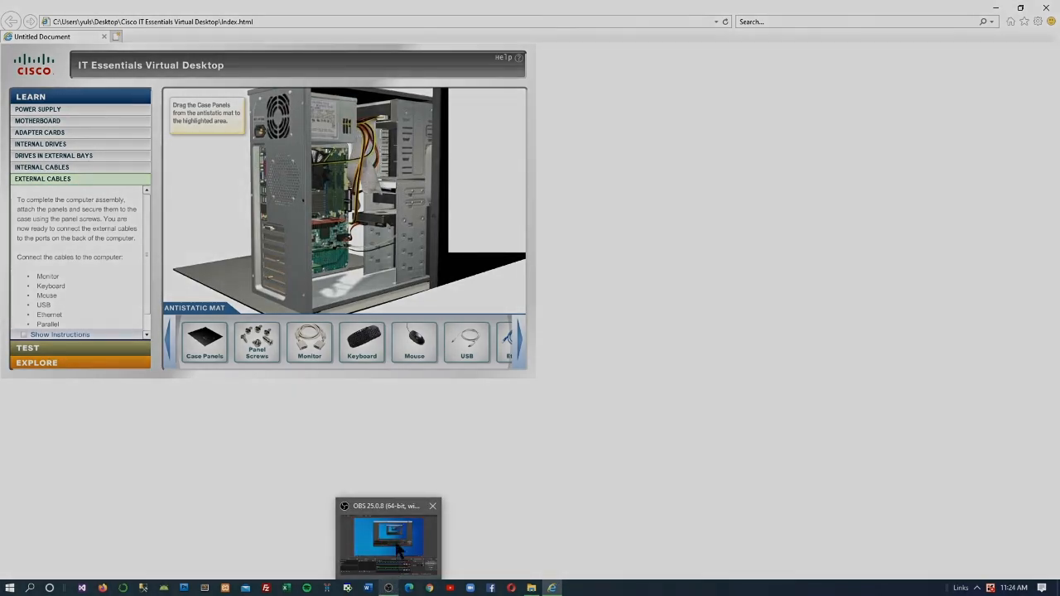